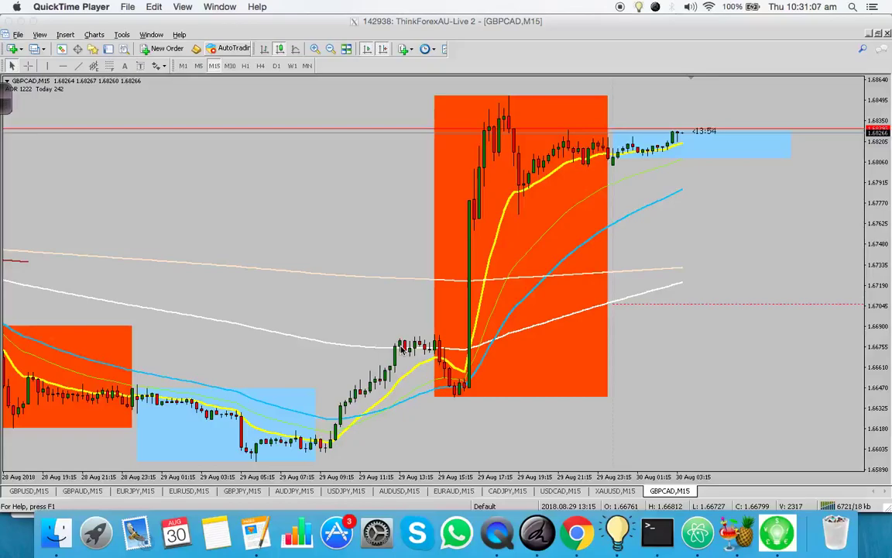
Bring the Pages document with the GBP/CAD trade notes in front of the MT4 chart
click(256, 534)
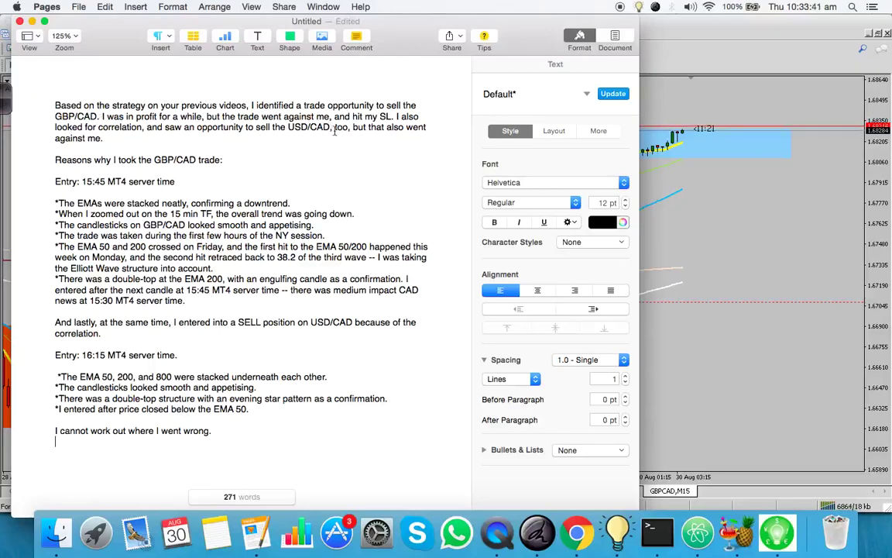
key(Down)
key(Down)
key(Down)
key(Down)
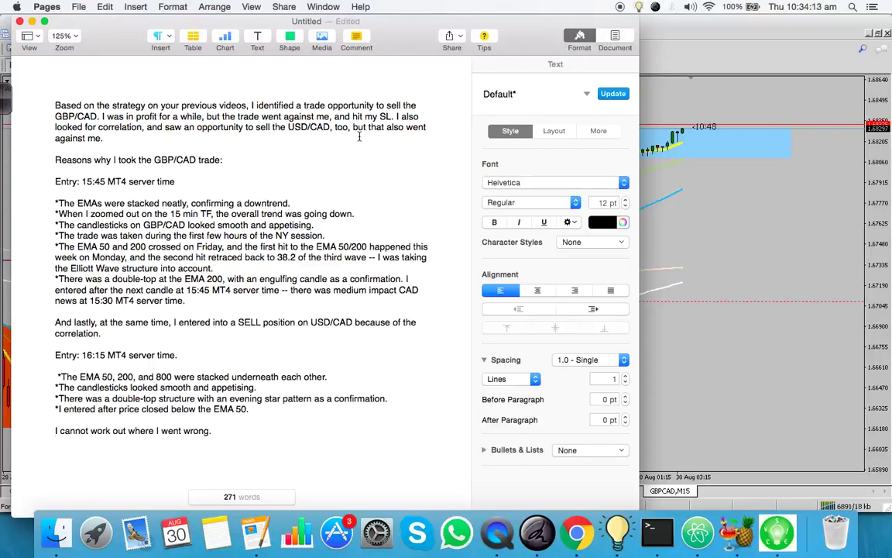
Alternate between the GBPCAD 15-minute entry candles and the Aug 29 Forex Factory calendar, ending on the calendar
click(651, 237)
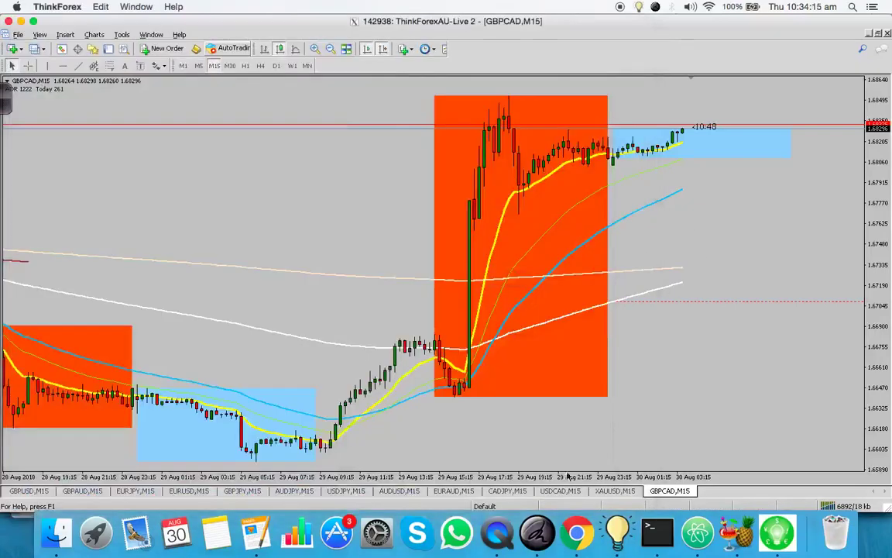
click(588, 548)
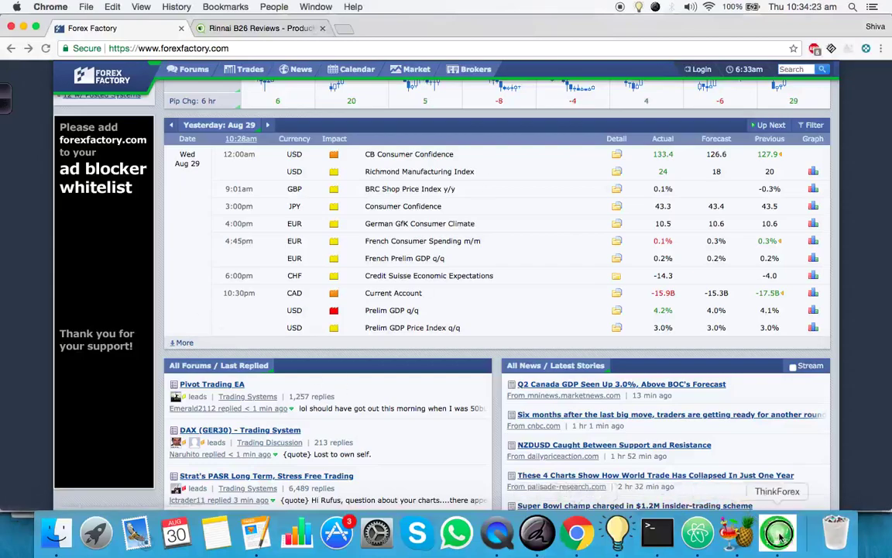
click(737, 523)
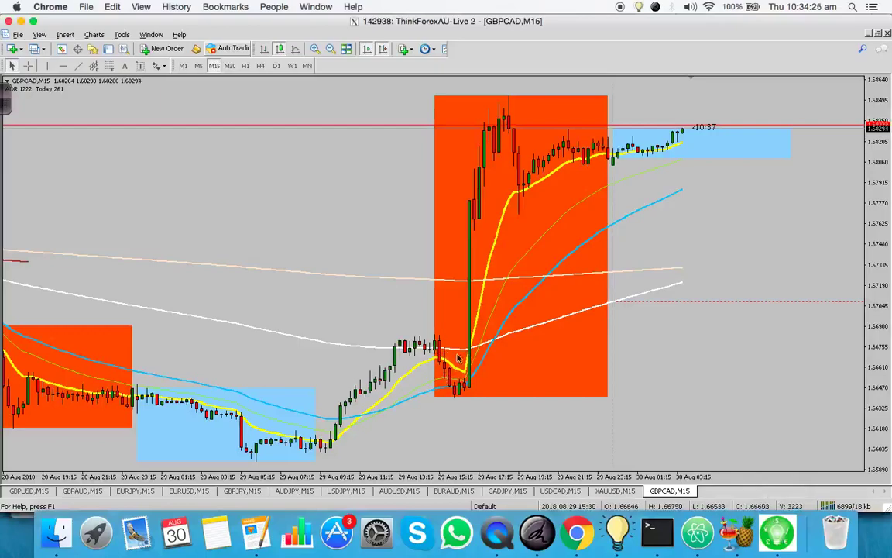
mouse_move(439, 365)
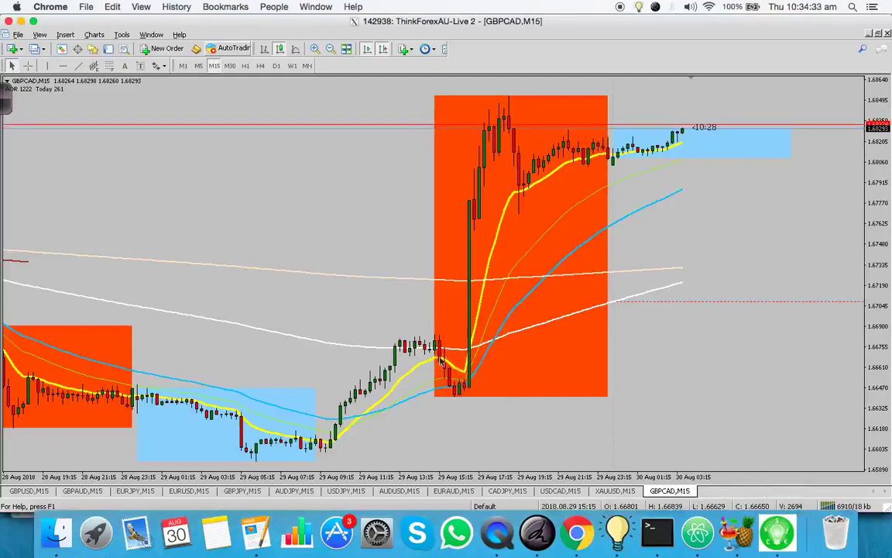
click(577, 534)
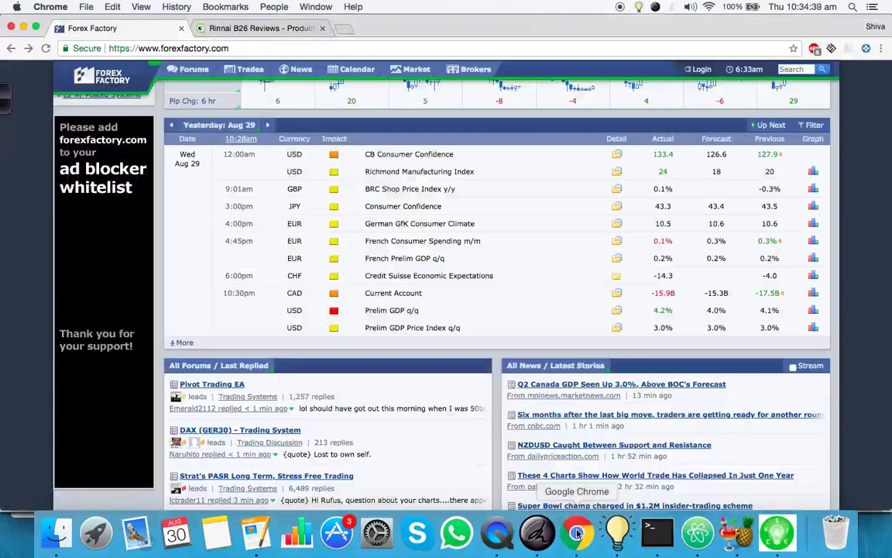
click(781, 546)
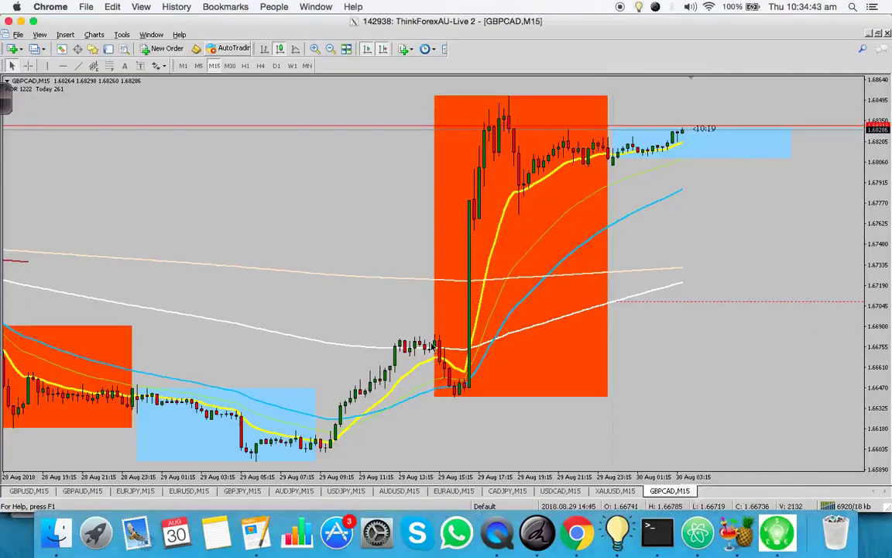
mouse_move(435, 355)
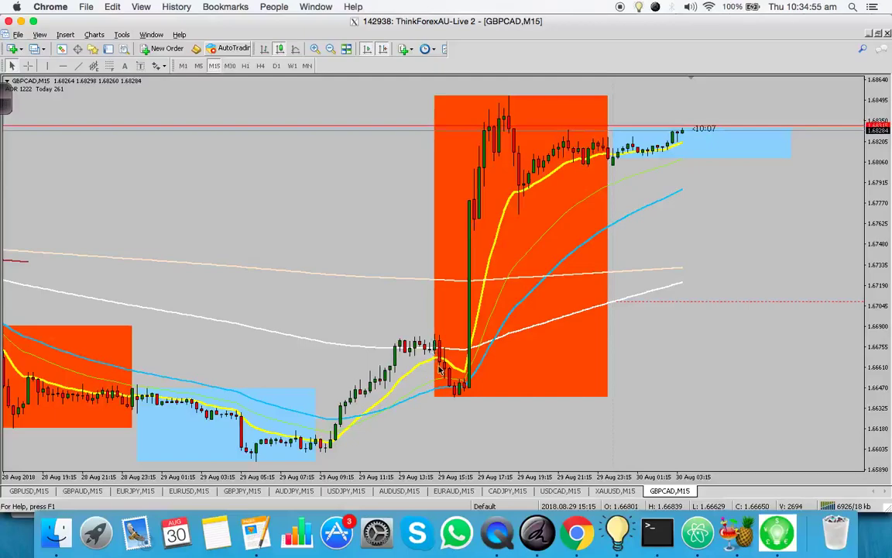
click(577, 533)
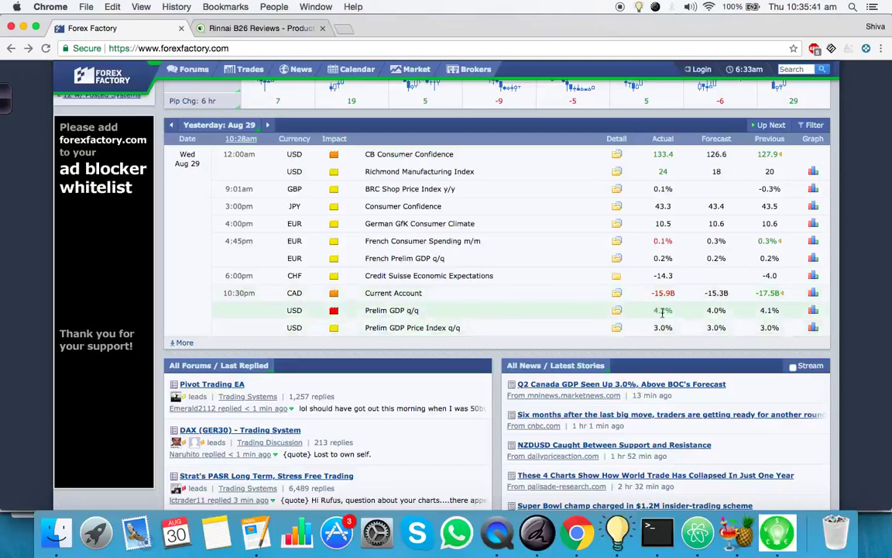
Leave the calendar via the GBPCAD chart and return to the 271-word Pages trade note
click(760, 545)
click(257, 537)
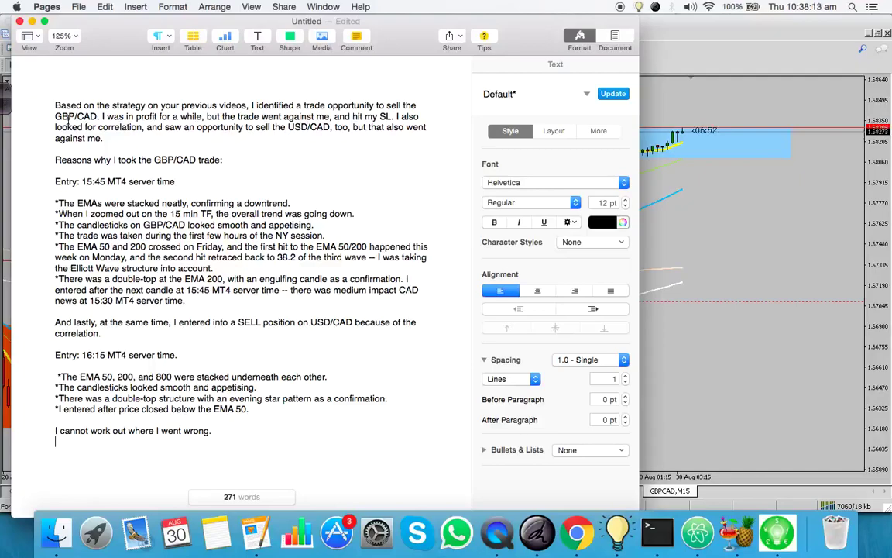
Advance the Forex Factory calendar from Aug 29 to Aug 30, then return to the GBPCAD chart
click(586, 544)
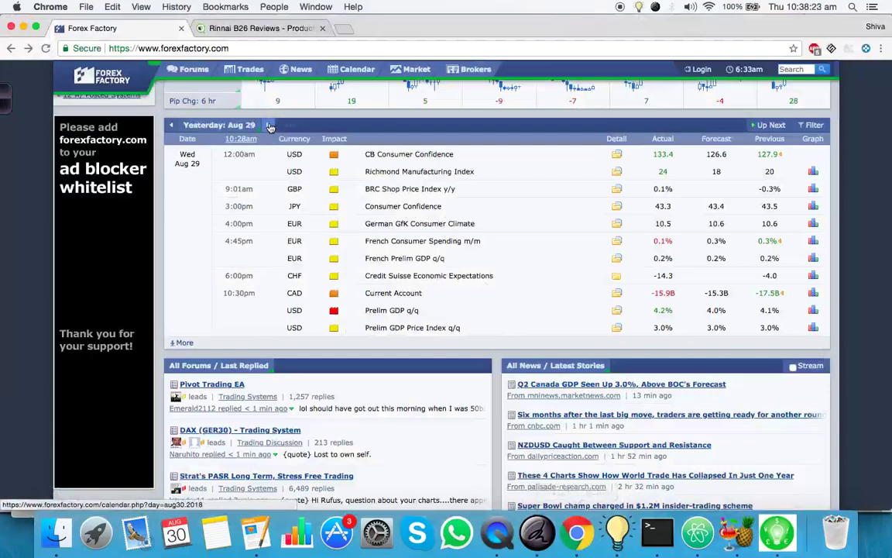
click(269, 125)
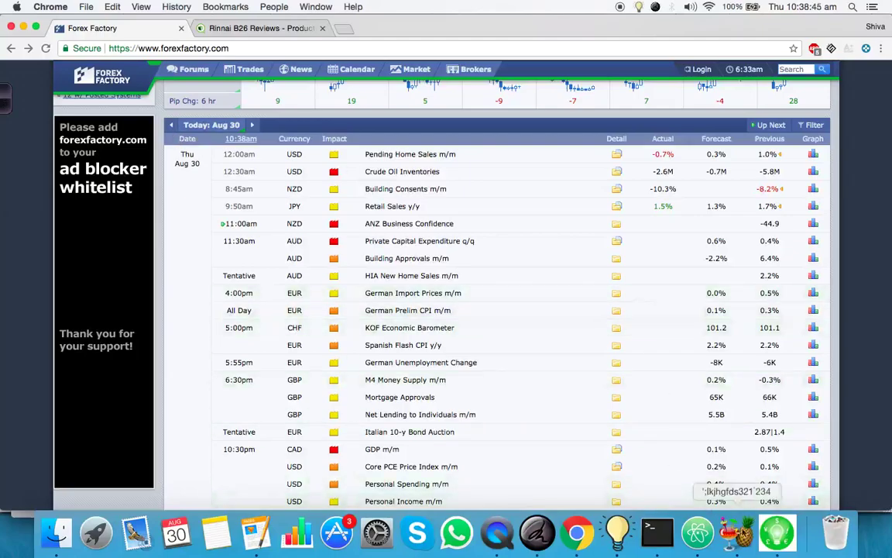
click(777, 533)
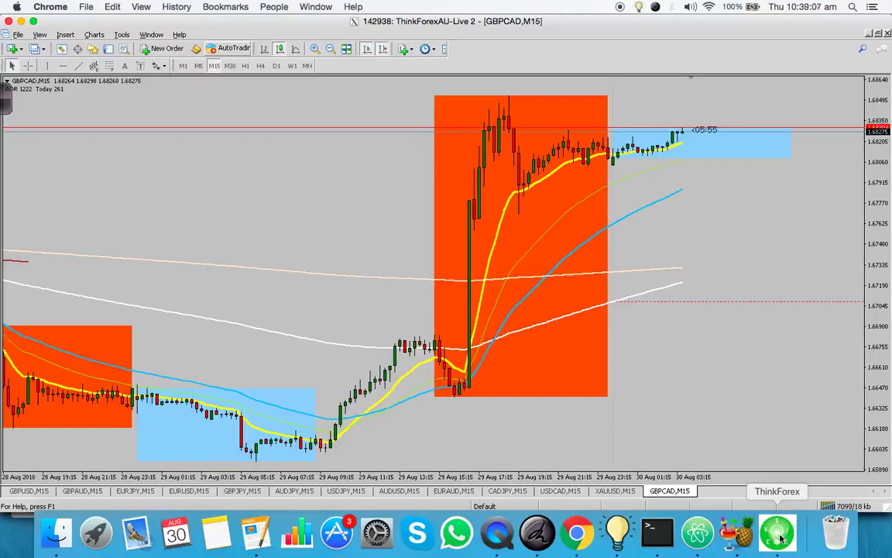
Glance at the calendar and the GBPCAD moving average, then bring the Pages trade note back in front
click(577, 532)
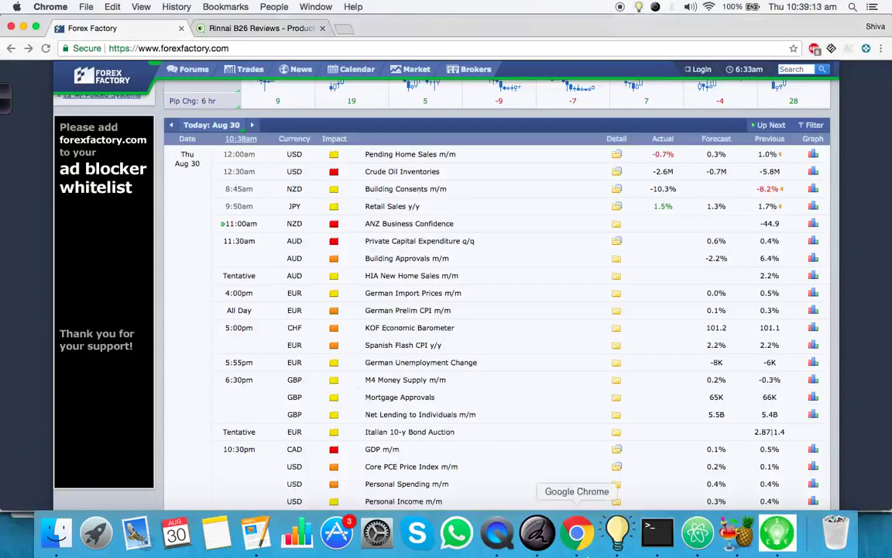
click(781, 547)
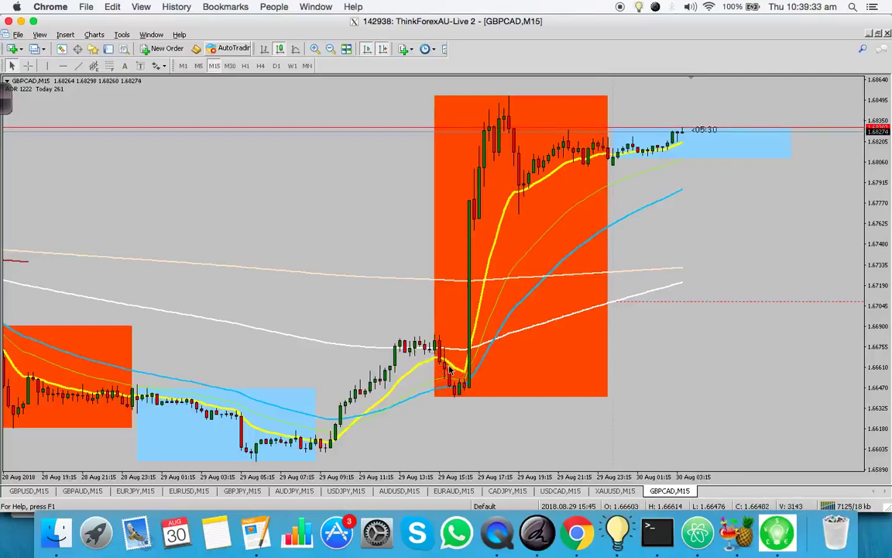
mouse_move(450, 372)
click(245, 533)
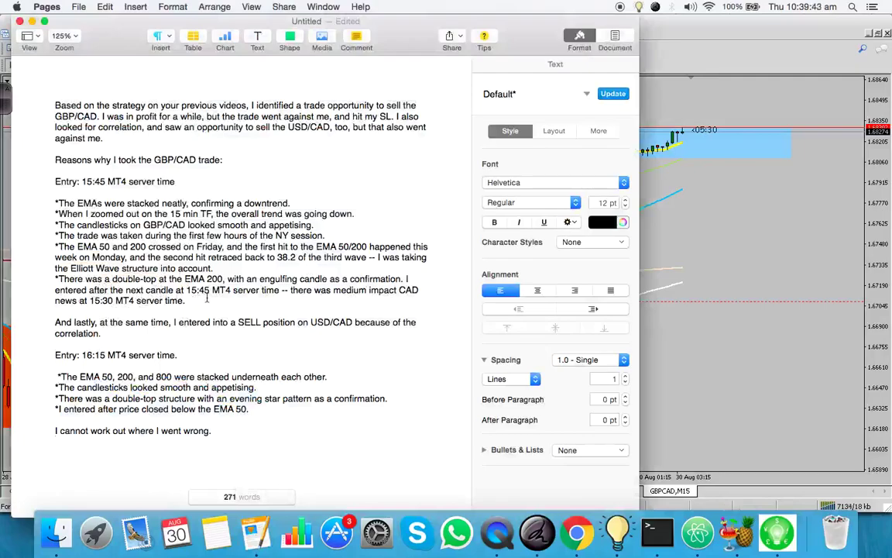
Hide the notes and use the Crosshair to read GBPCAD prices around the Aug 29 15:00 entry candles
key(super+Tab)
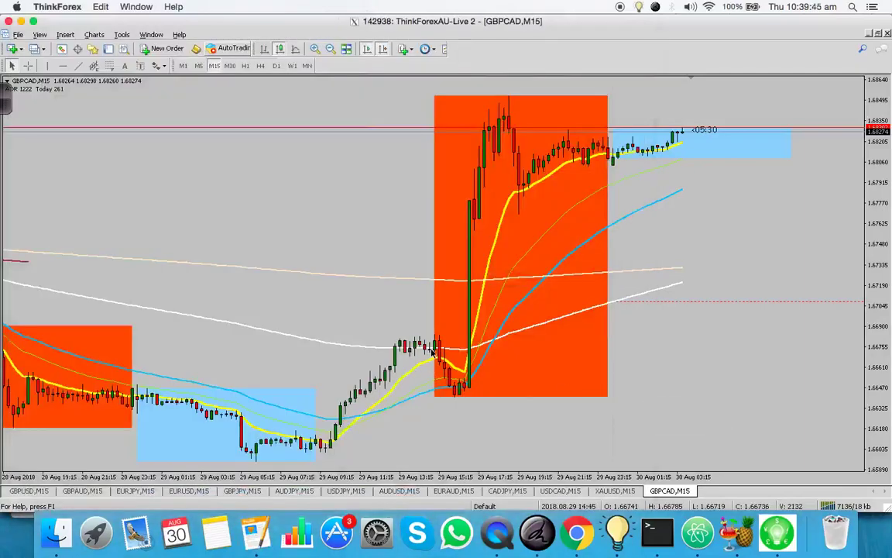
mouse_move(434, 355)
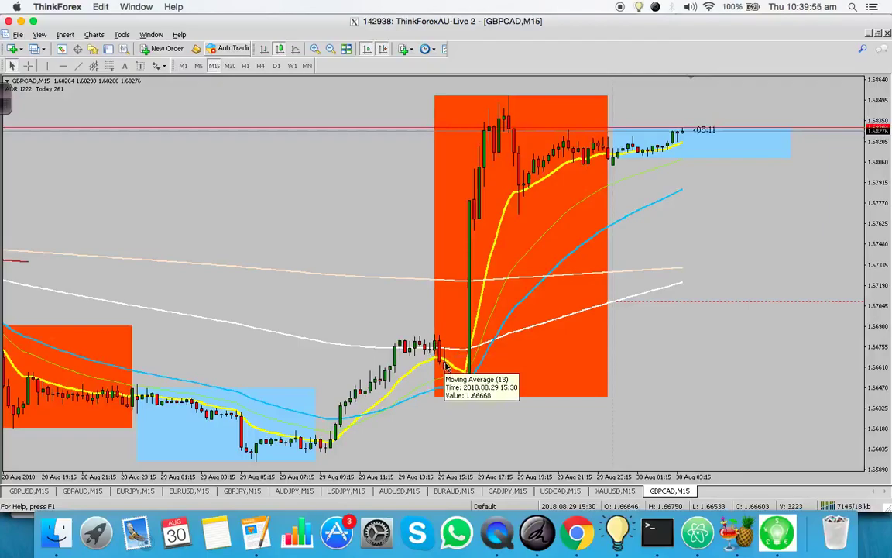
click(28, 66)
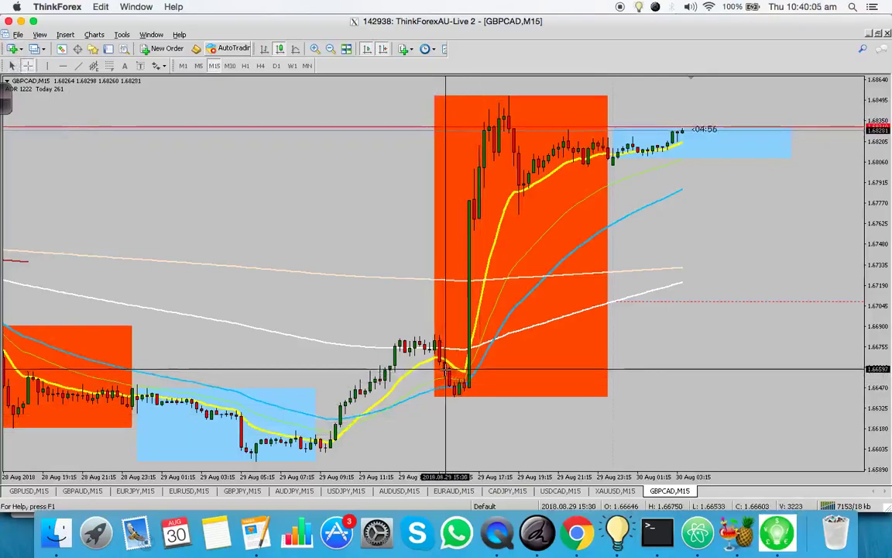
mouse_move(451, 401)
drag(452, 401, 451, 395)
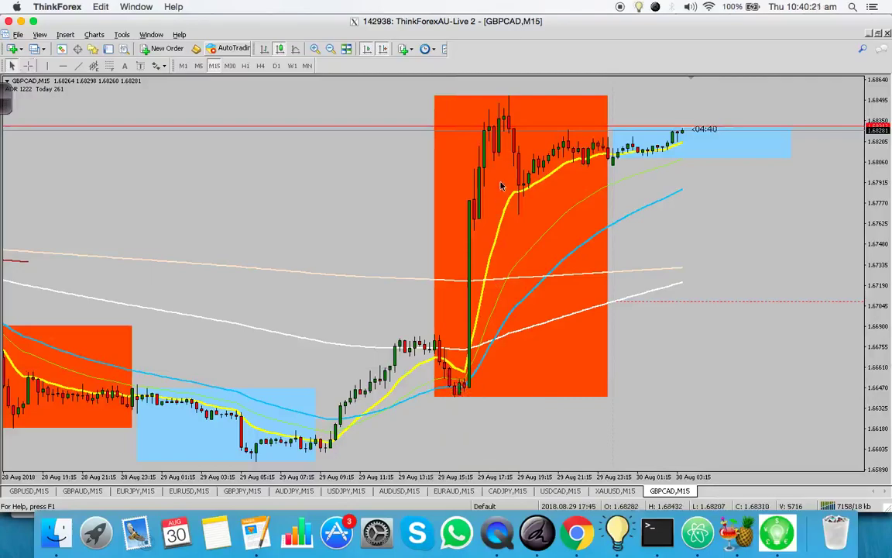
drag(367, 303, 642, 335)
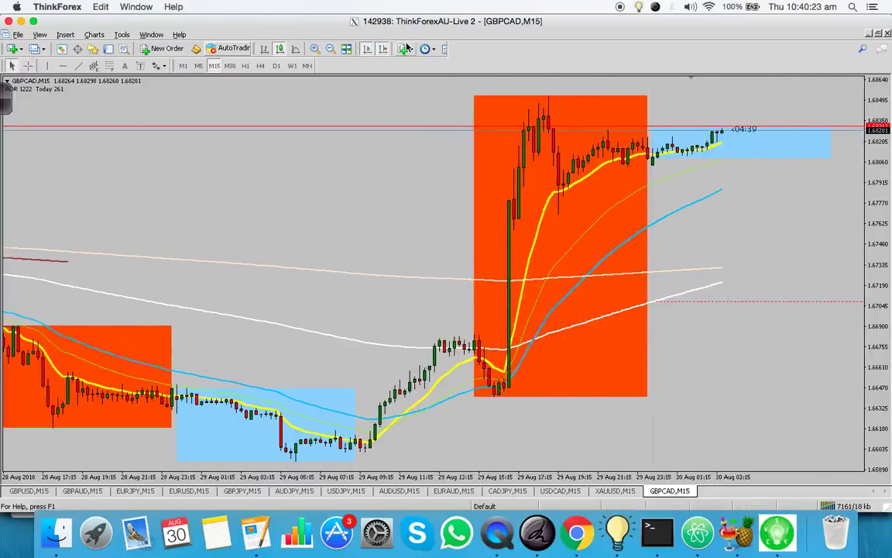
Scroll GBPCAD back to the Aug 27–28 history, then switch to the GBPUSD,M15 chart
drag(639, 288, 869, 347)
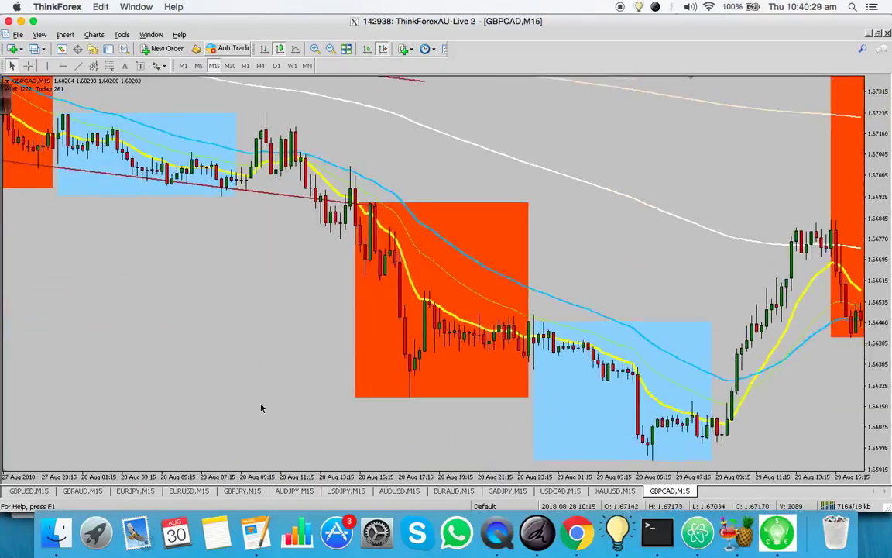
click(29, 491)
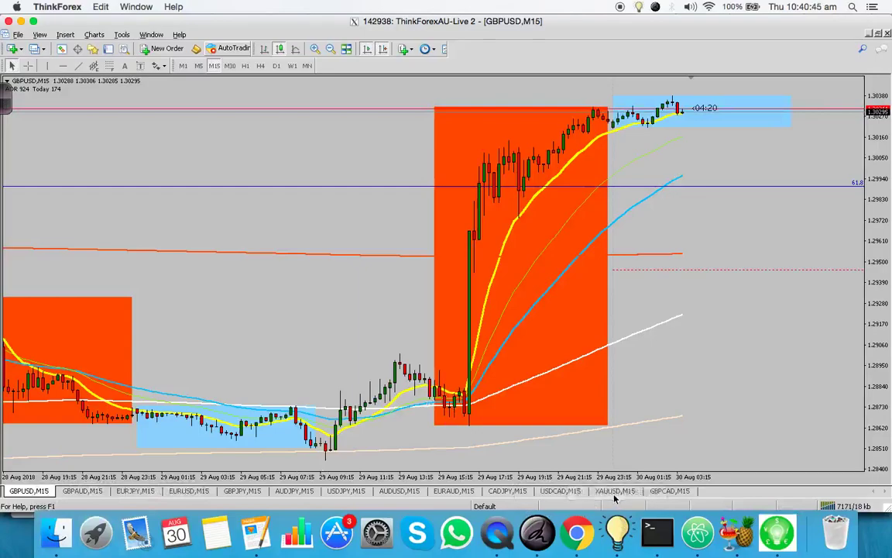
Check the GBPCAD,M15 chart, then return to GBPUSD,M15 to study the rally from 29 Aug 15:15
click(667, 491)
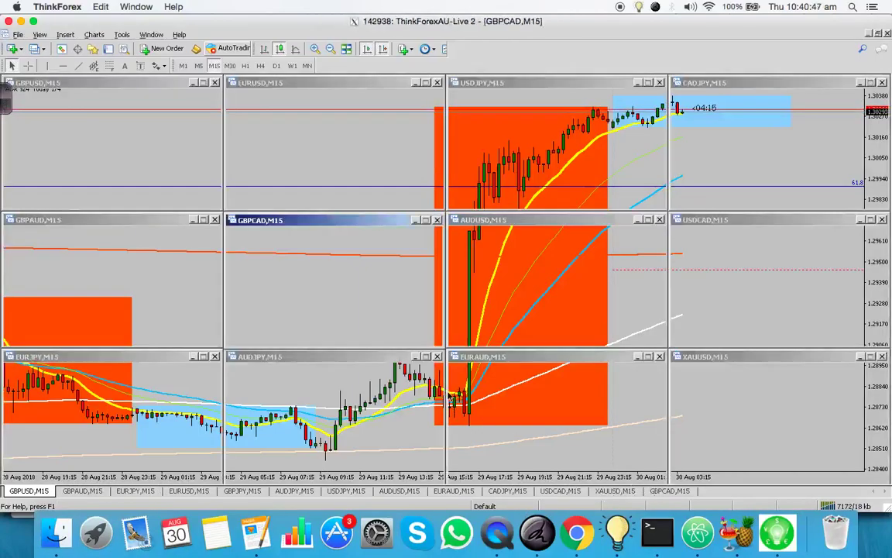
drag(453, 345, 230, 265)
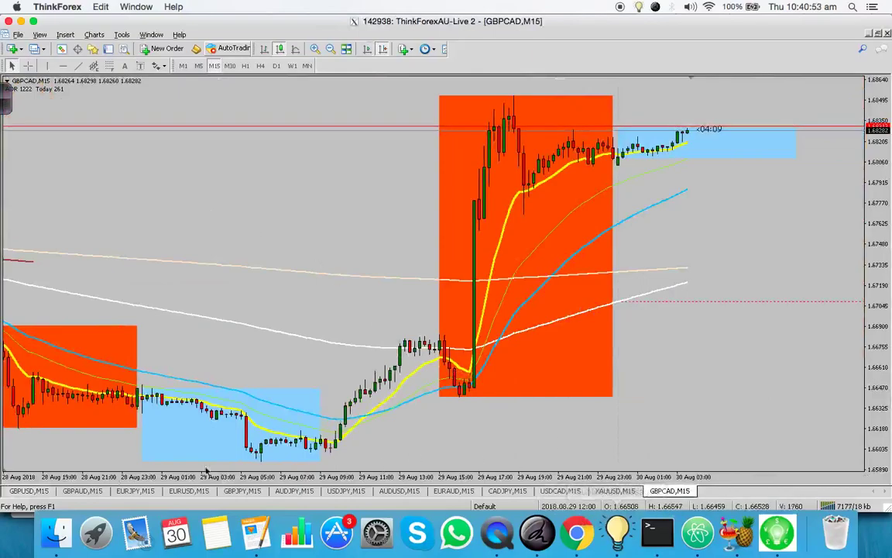
key(ctrl+Tab)
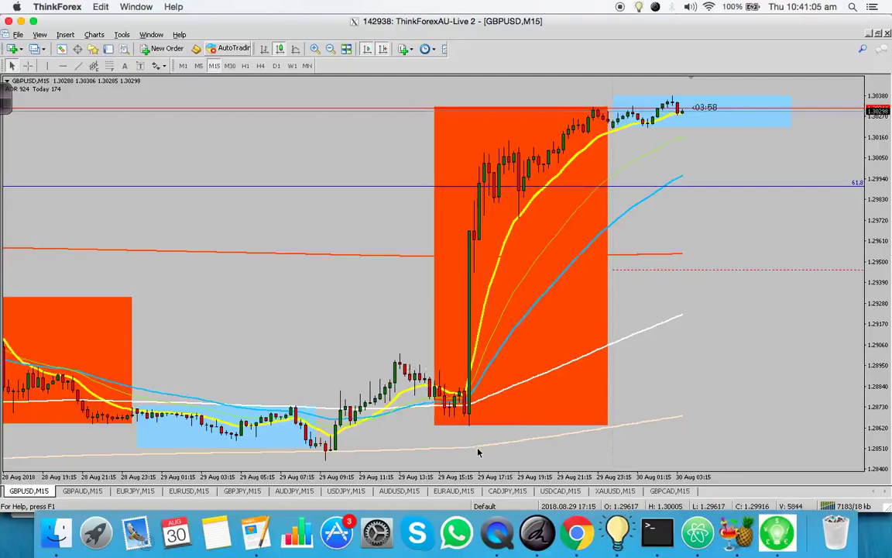
mouse_move(440, 450)
mouse_move(476, 451)
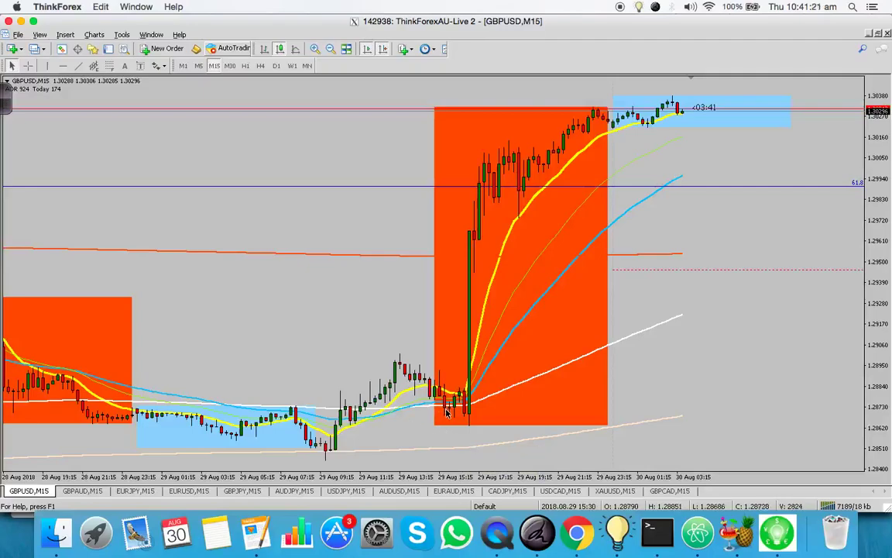
mouse_move(446, 416)
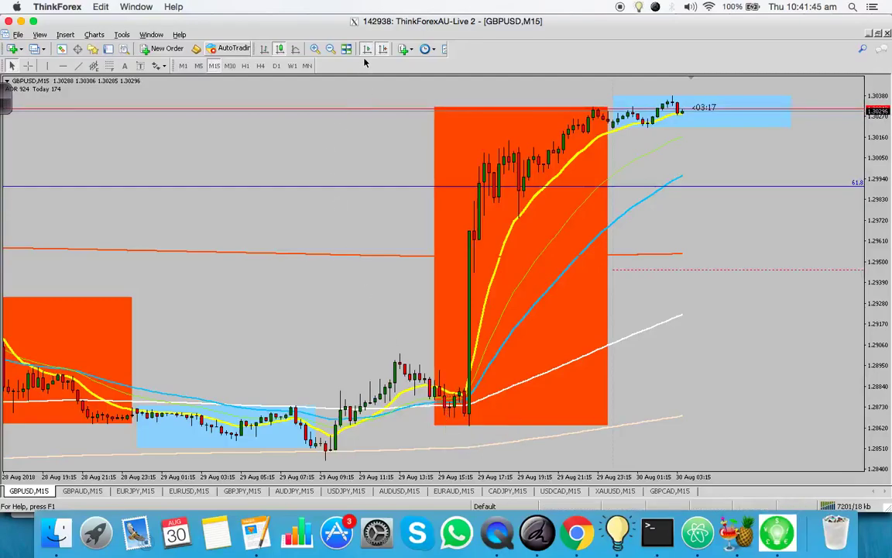
Scroll GBPUSD back through the 27–28 Aug 15-minute candles, then forward to the newest bars
drag(293, 289, 659, 379)
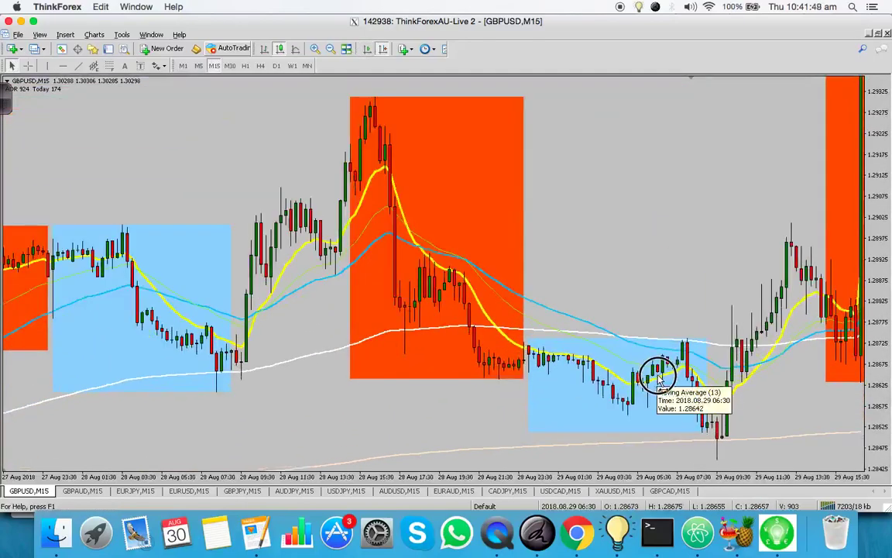
scroll(659, 379, up, 1)
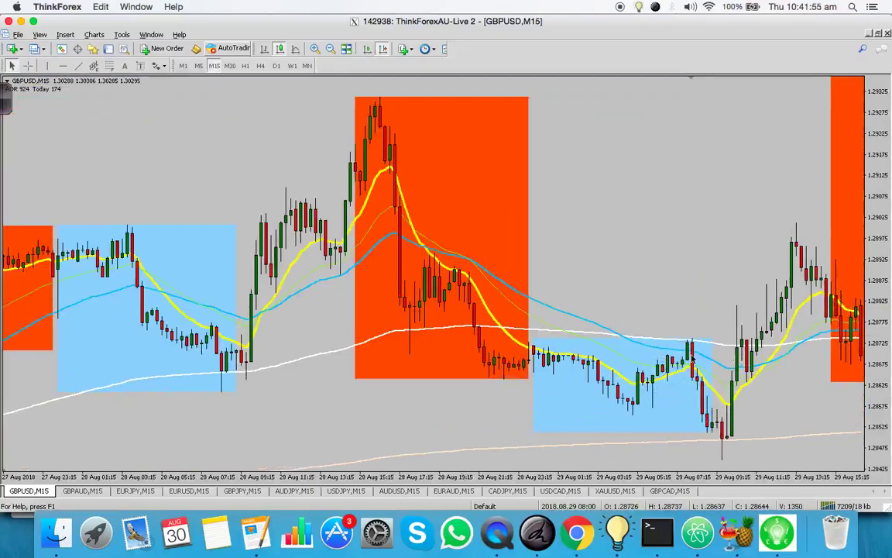
mouse_move(692, 358)
drag(550, 364, 553, 373)
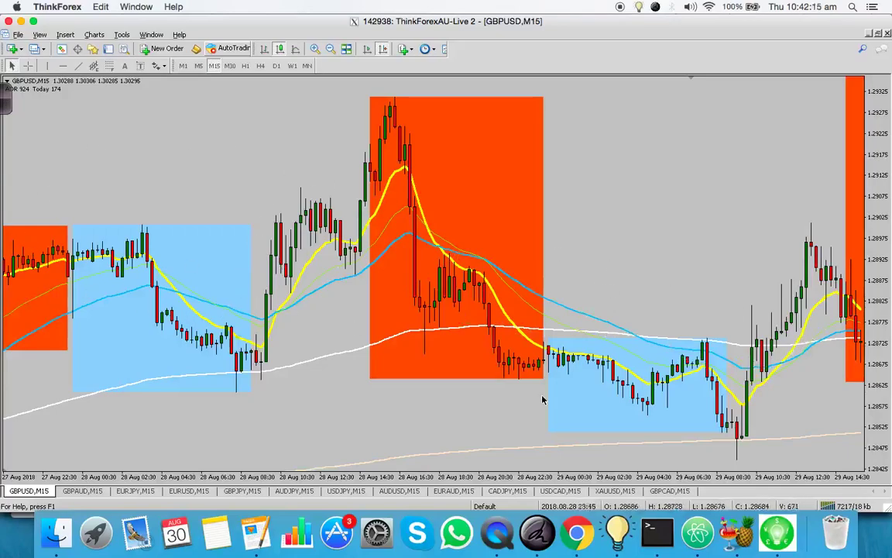
drag(542, 394, 473, 393)
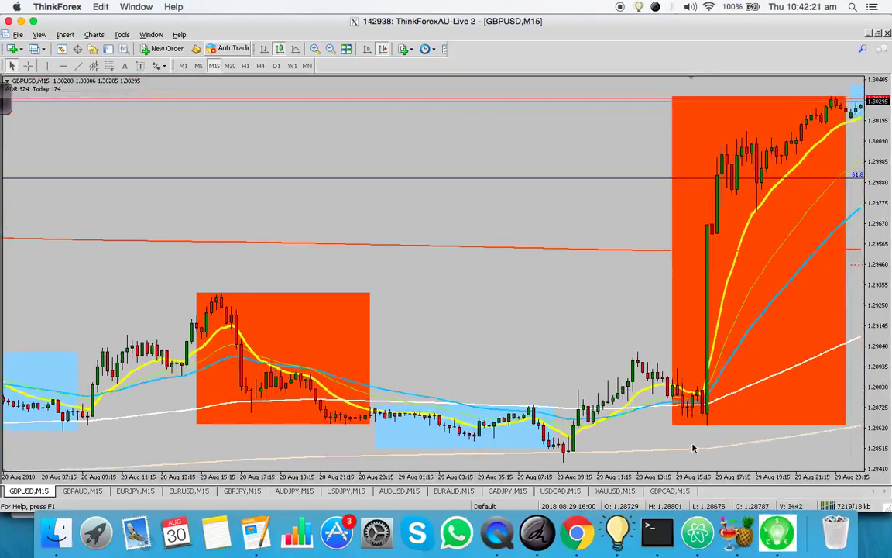
Zoom the GBPUSD chart out and step it from M15 to H1 and then D1 candles
click(332, 49)
drag(406, 181, 619, 258)
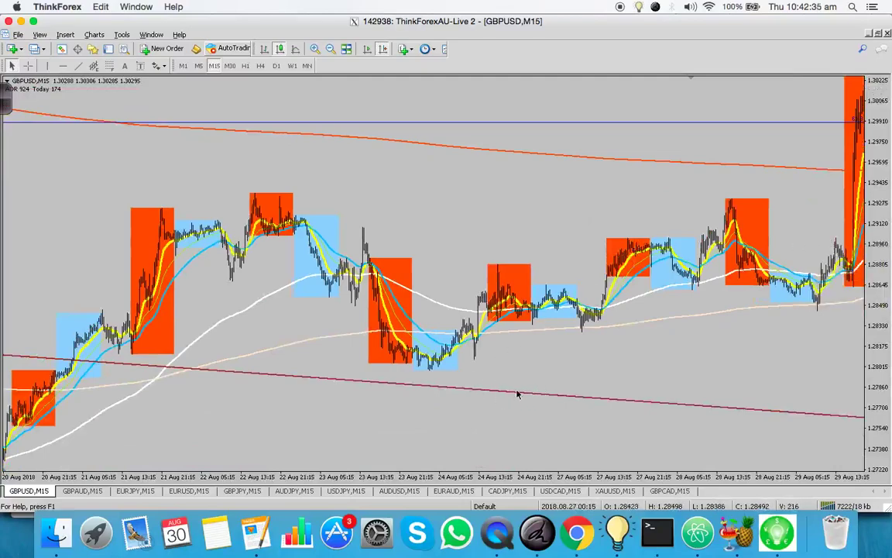
click(245, 65)
drag(429, 339, 442, 311)
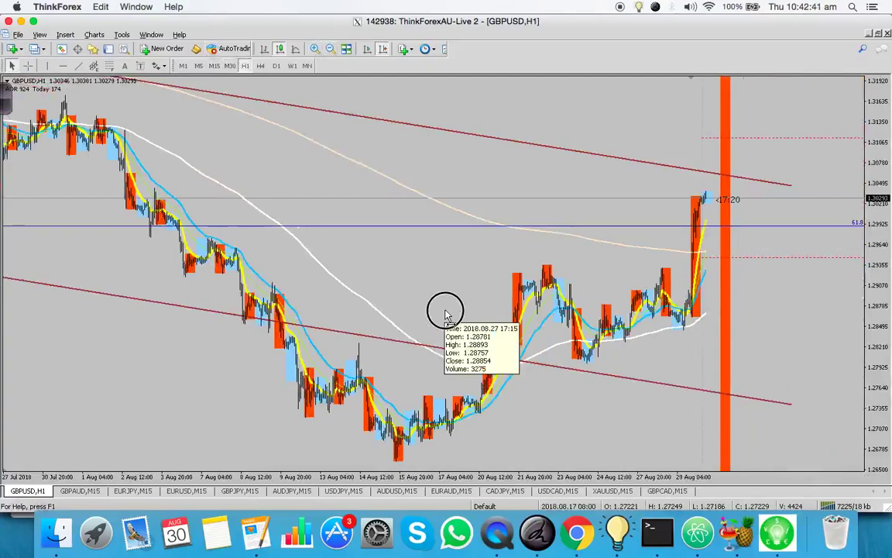
click(276, 65)
drag(365, 244, 299, 233)
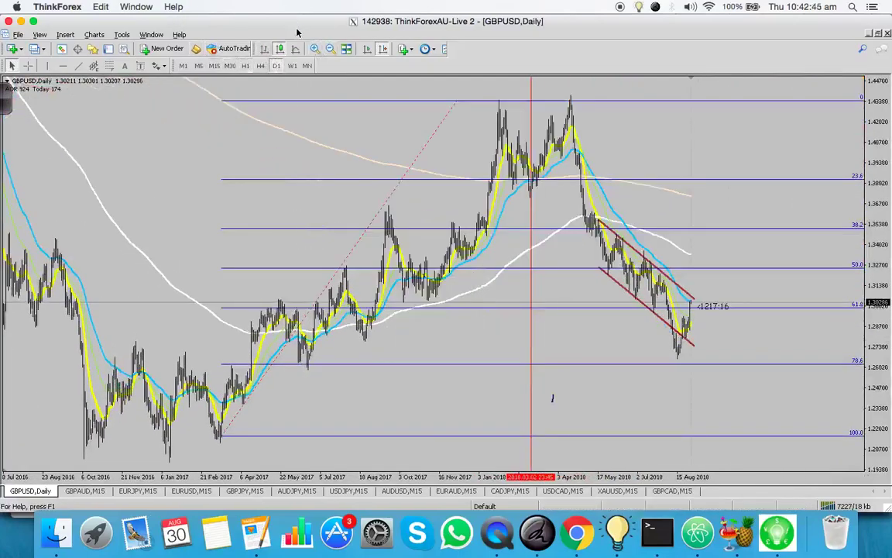
Zoom in and auto-scroll GBPUSD daily to the latest candle testing the channel top near 1.3027
click(315, 49)
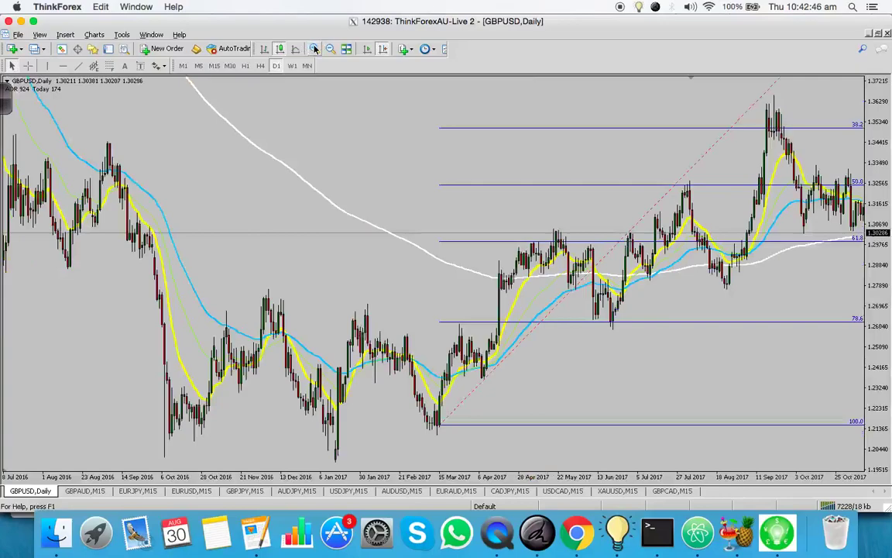
click(368, 48)
click(316, 49)
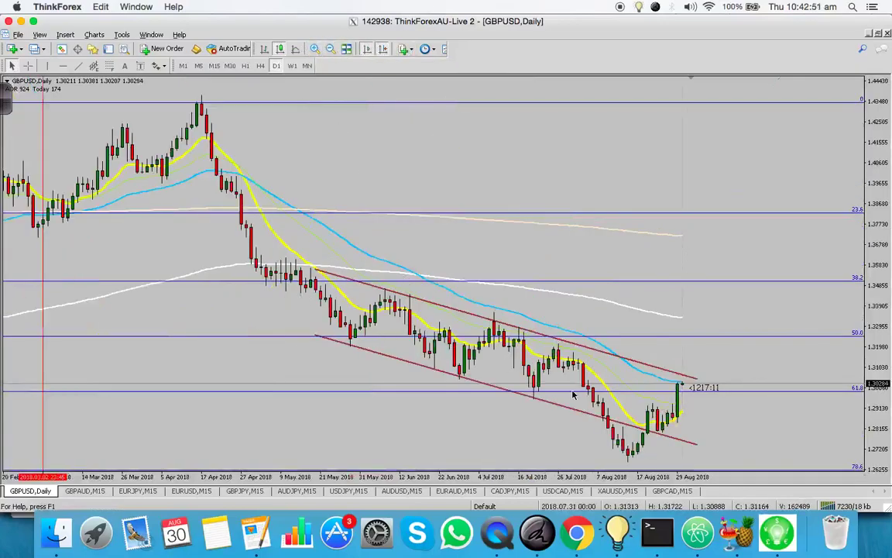
mouse_move(573, 394)
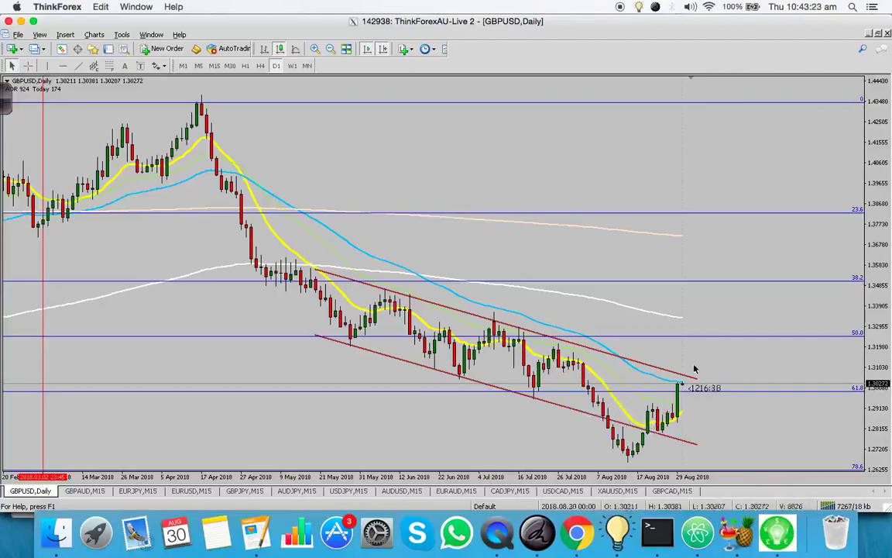
mouse_move(540, 416)
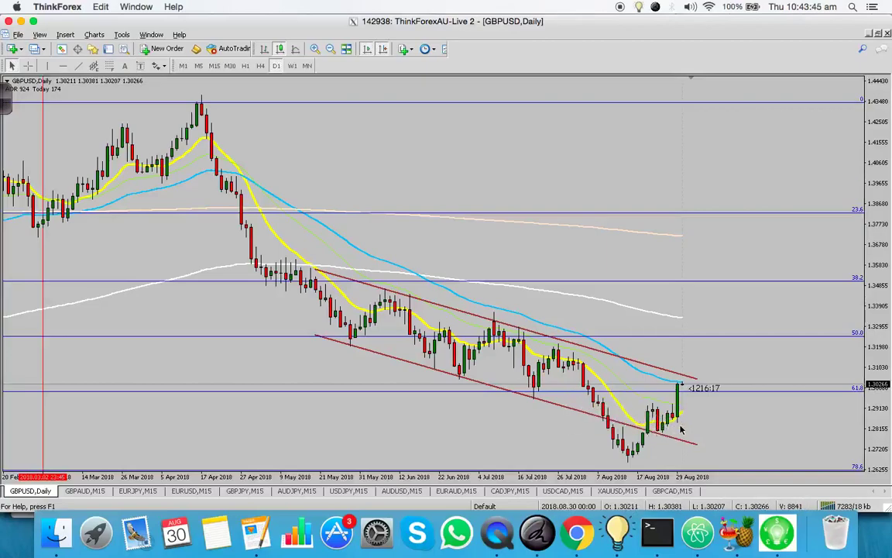
mouse_move(682, 429)
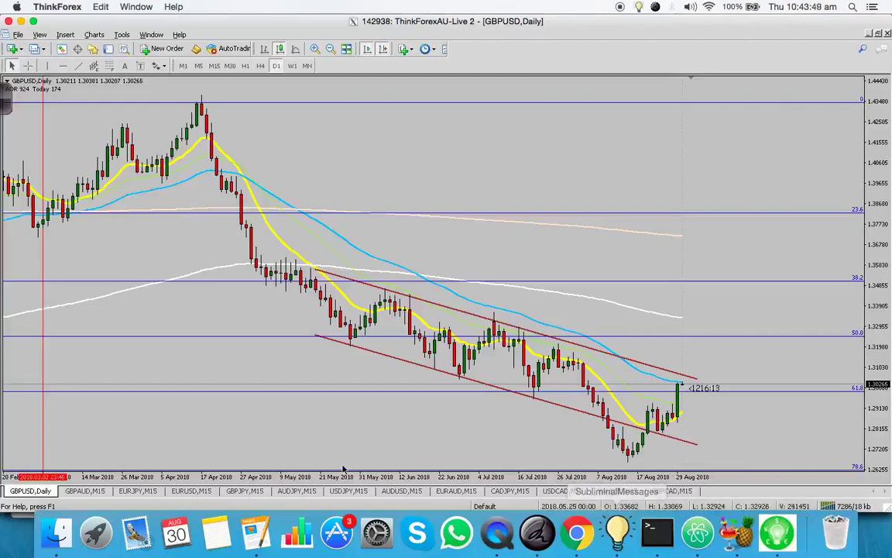
Show the USDCAD 15-minute chart with crosshair lines on, glancing at the trade notes
click(214, 66)
drag(487, 271, 646, 329)
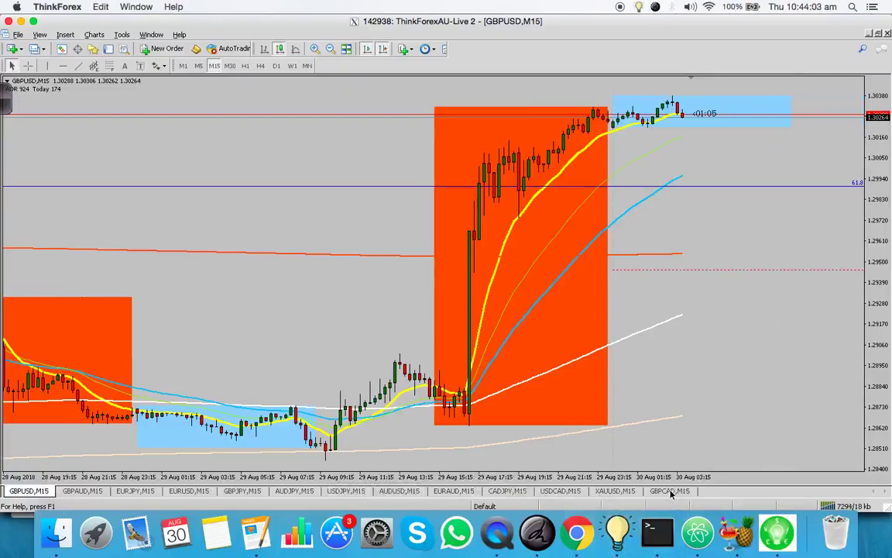
click(561, 491)
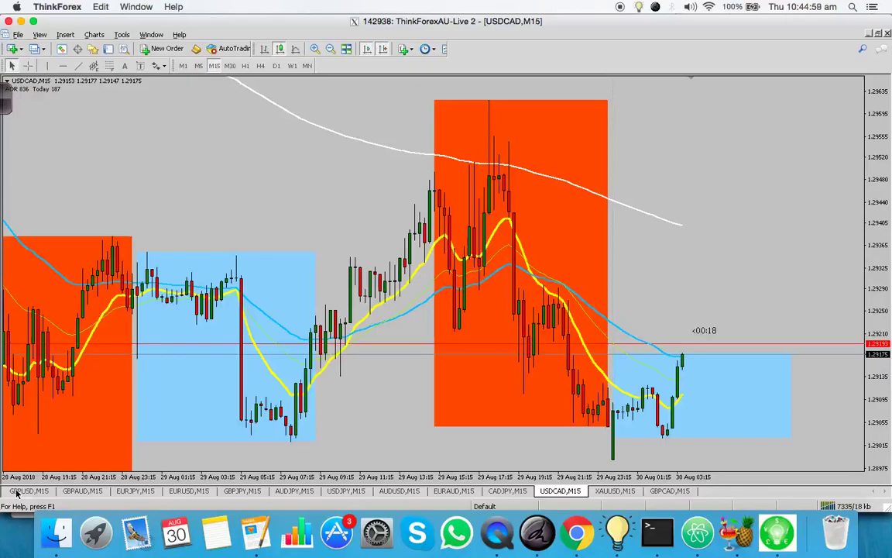
click(27, 65)
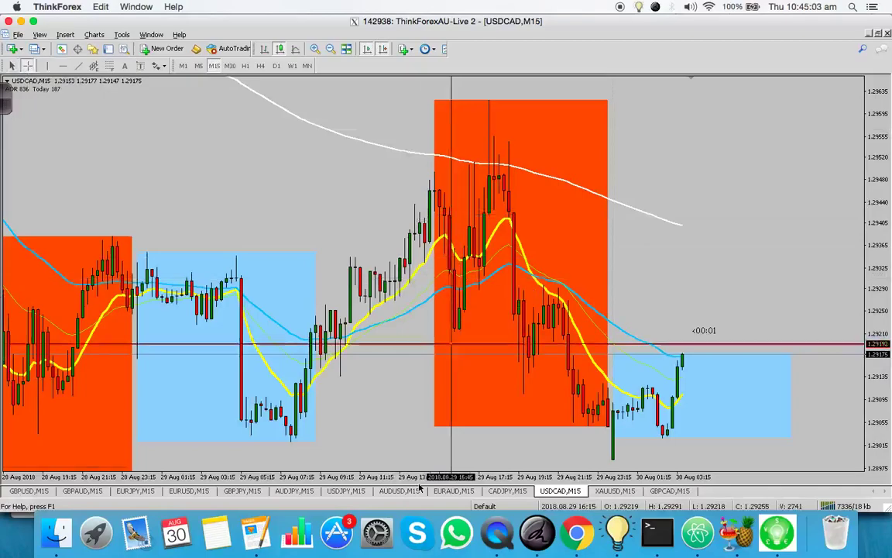
click(254, 533)
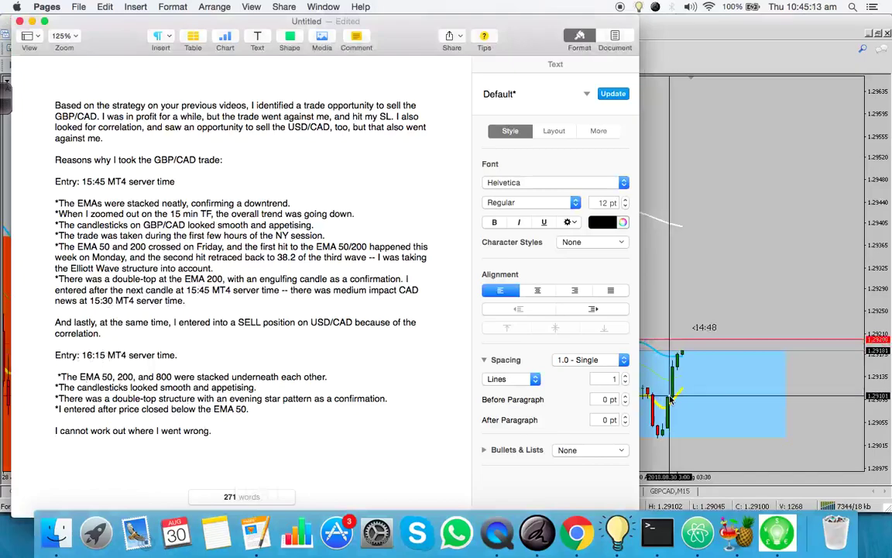
key(super+Tab)
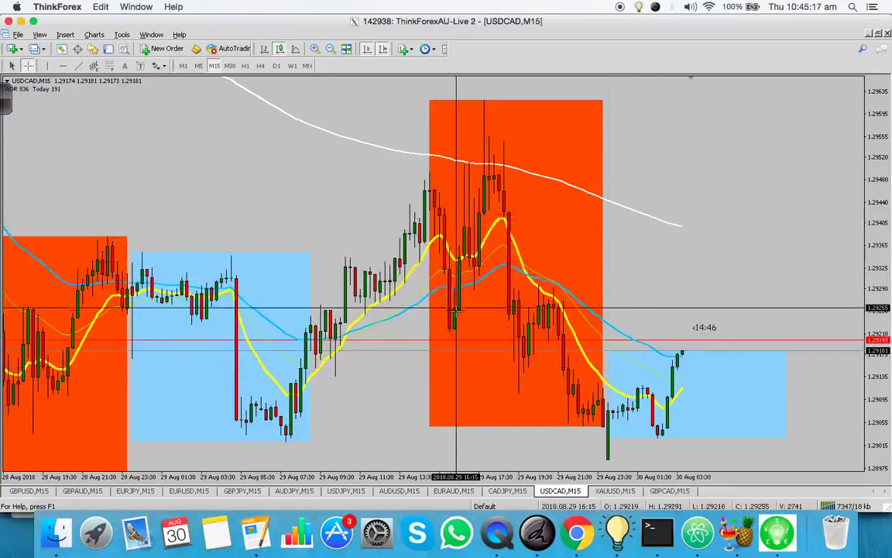
Zoom the USDCAD 15-minute chart out, then back in
mouse_move(454, 308)
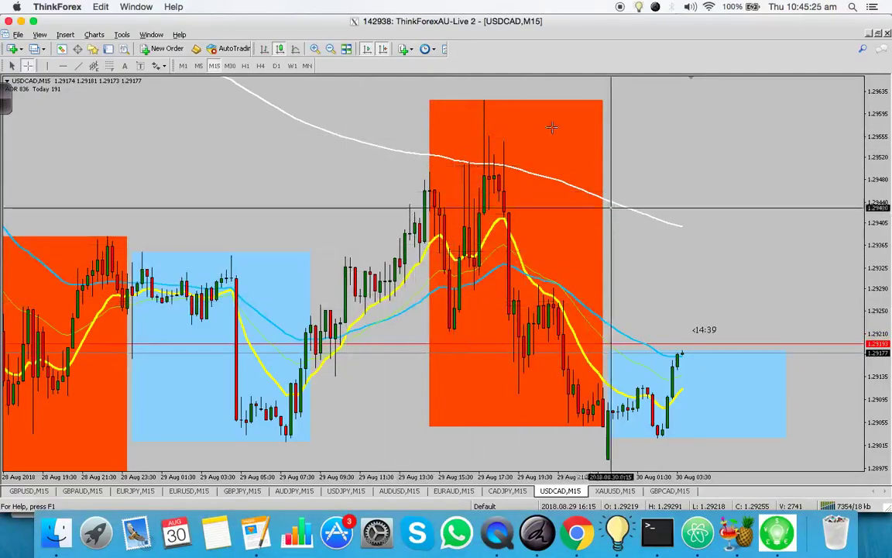
click(330, 49)
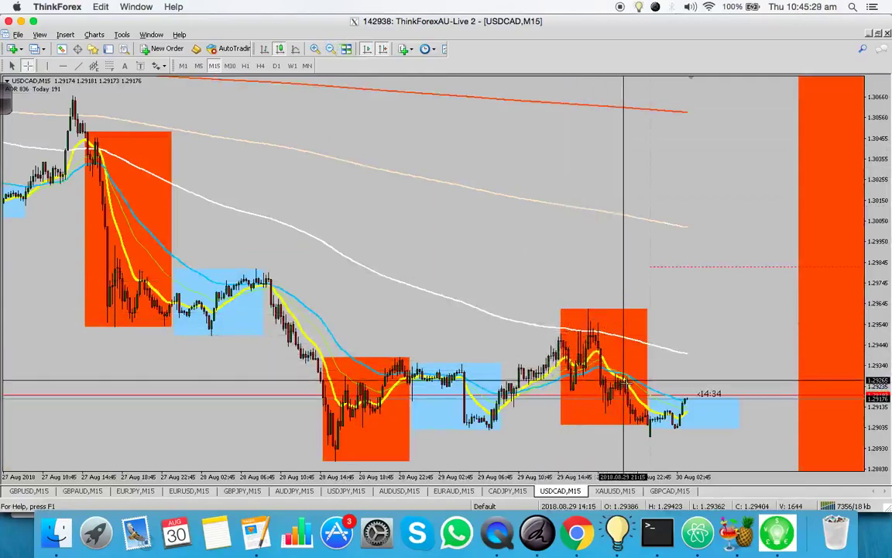
mouse_move(627, 384)
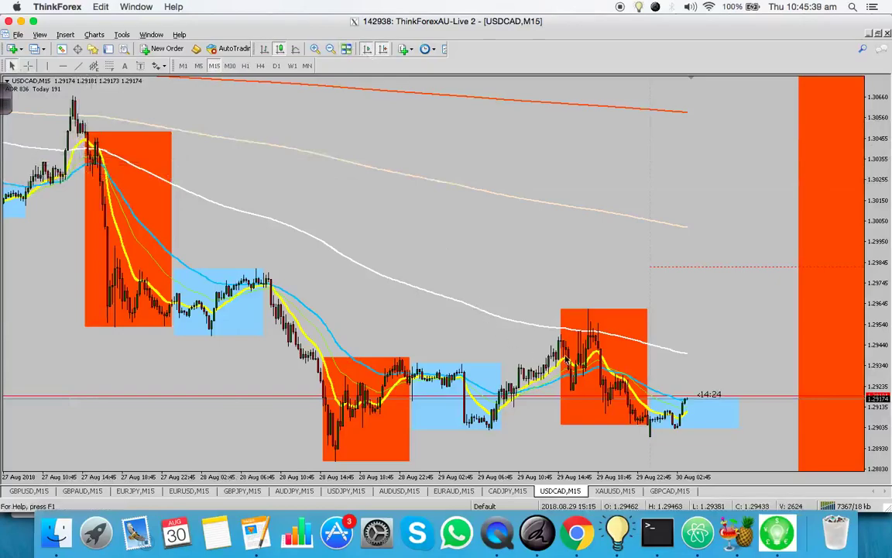
click(315, 49)
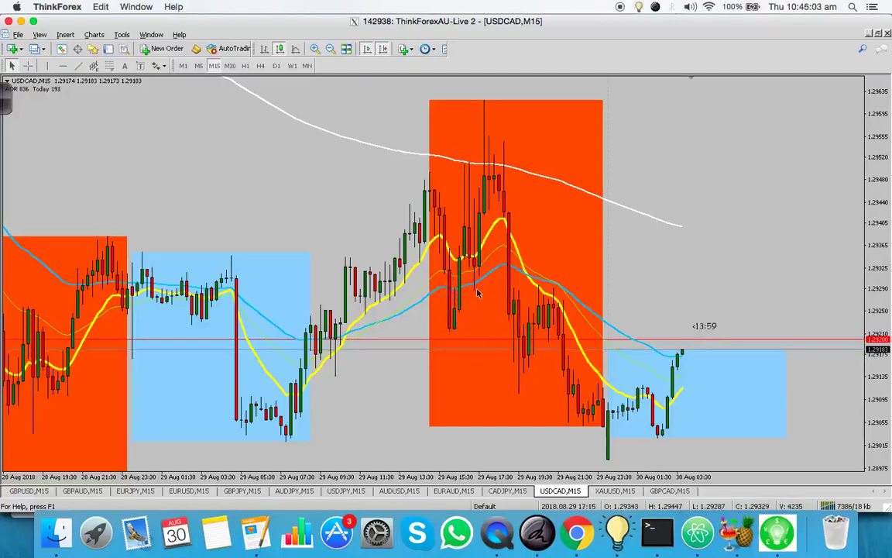
Read the moving average values and pan back to the 28 Aug bars
mouse_move(444, 217)
mouse_move(500, 157)
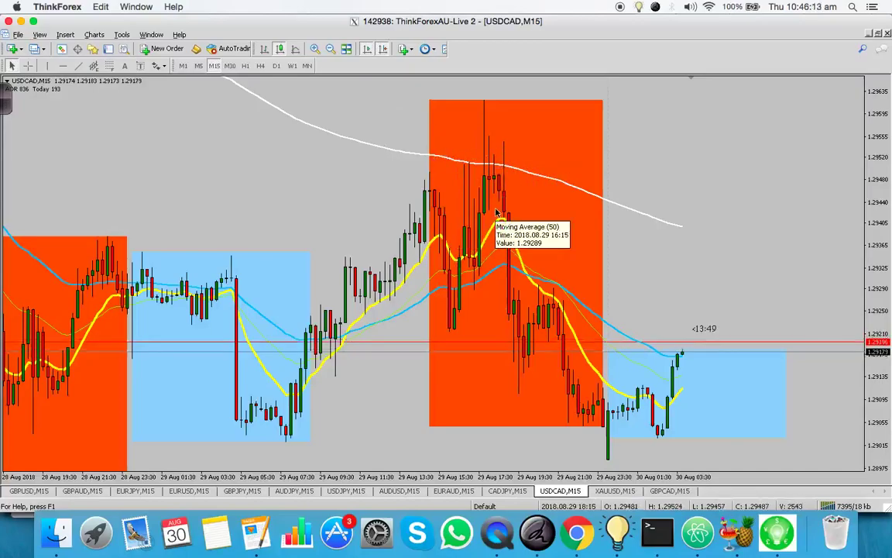
mouse_move(457, 269)
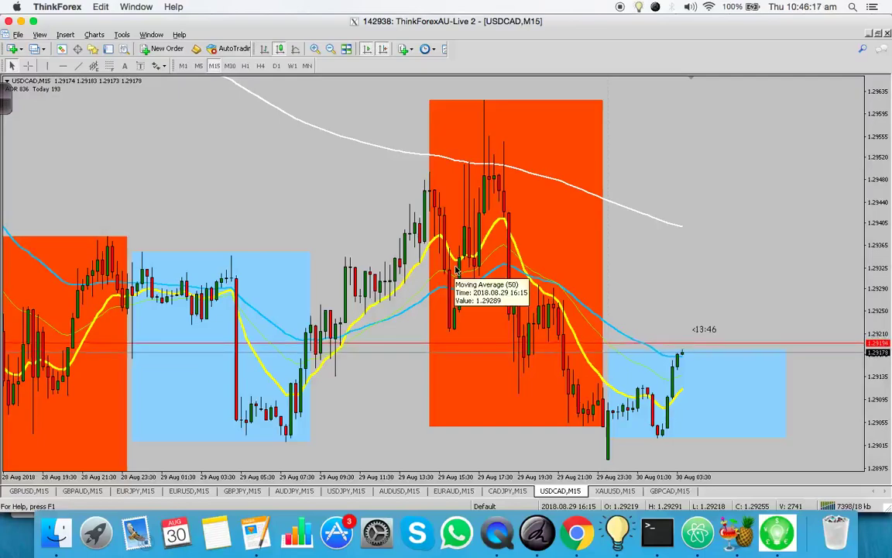
drag(573, 323, 544, 333)
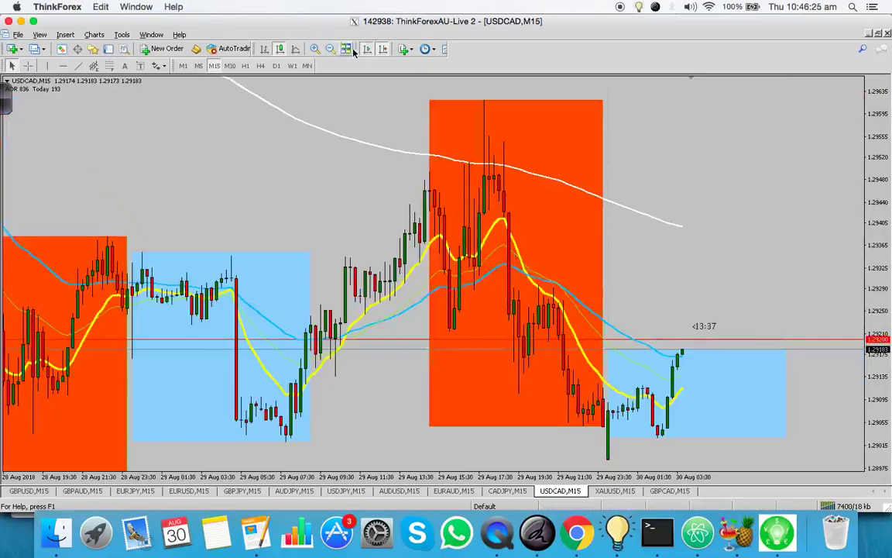
click(363, 49)
drag(374, 219, 681, 259)
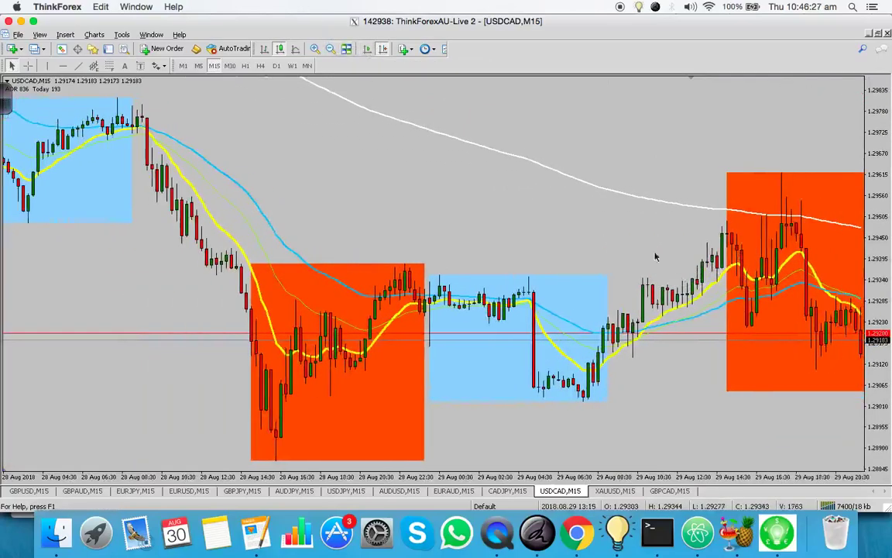
Draw green Ink2Go marks beside the last orange box and along the white moving average
key(super+shift+a)
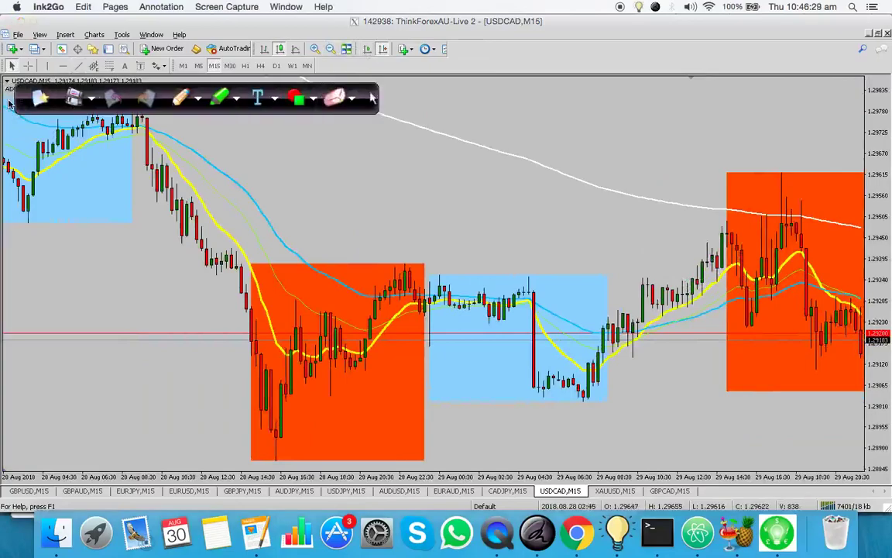
click(180, 89)
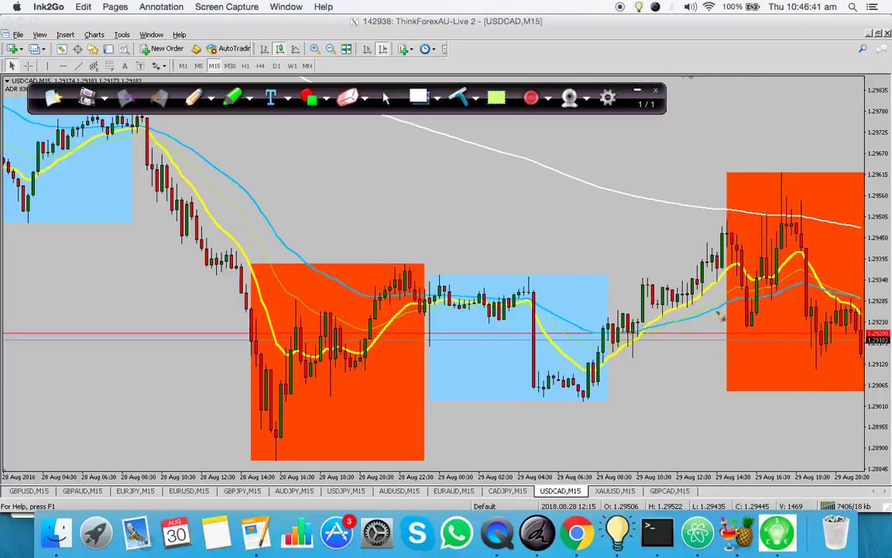
drag(706, 312, 738, 310)
drag(696, 208, 776, 207)
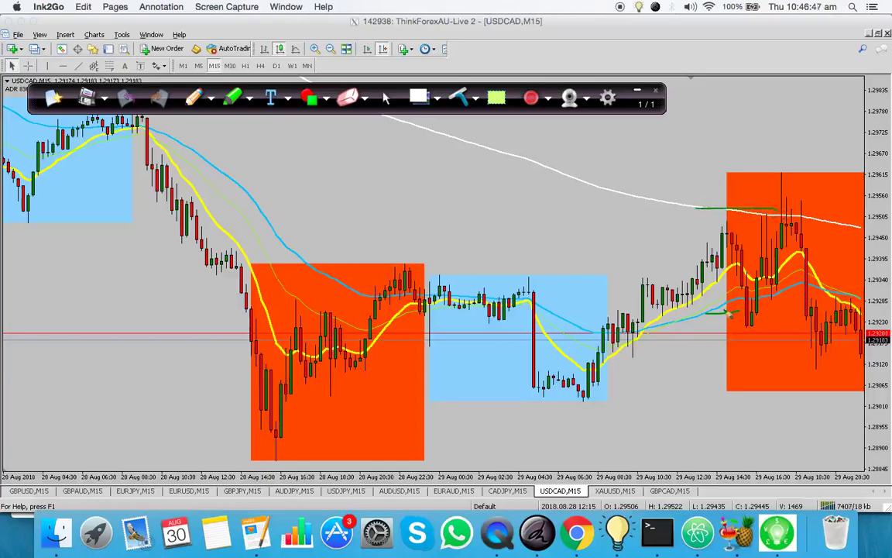
Clear the green strokes, then zoom MetaTrader out to the 24–30 Aug bars
click(476, 103)
click(453, 114)
click(385, 99)
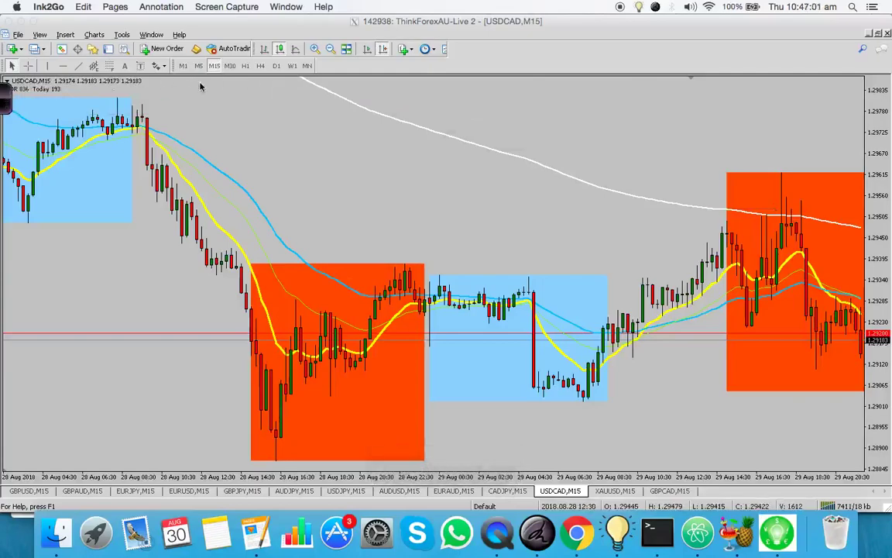
click(304, 45)
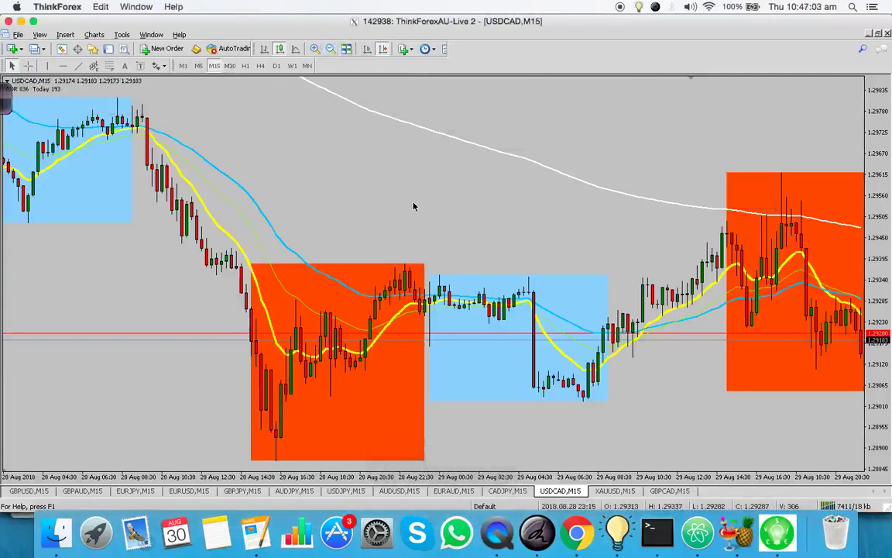
click(330, 48)
Draw a Fibonacci retracement from the 28 Aug high near 1.2977 to about 1.2888
scroll(478, 170, up, 5)
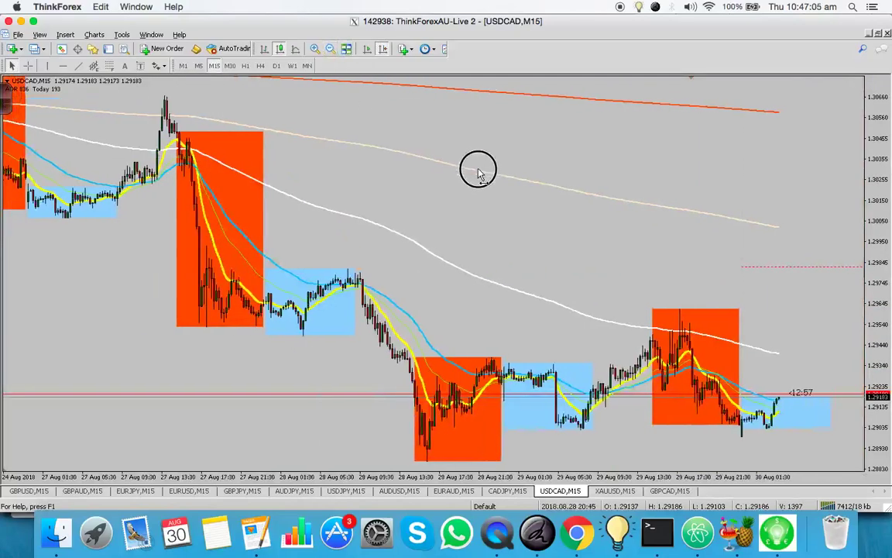
scroll(433, 169, down, 3)
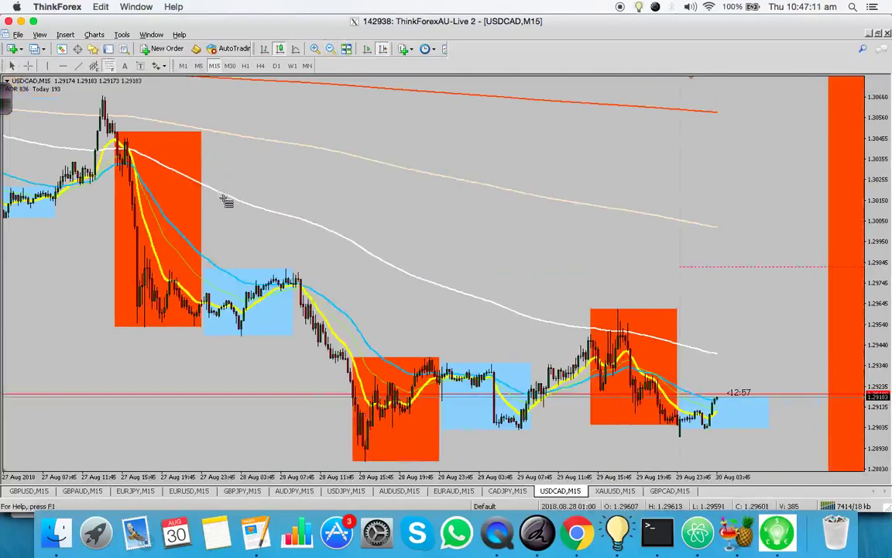
drag(287, 267, 400, 461)
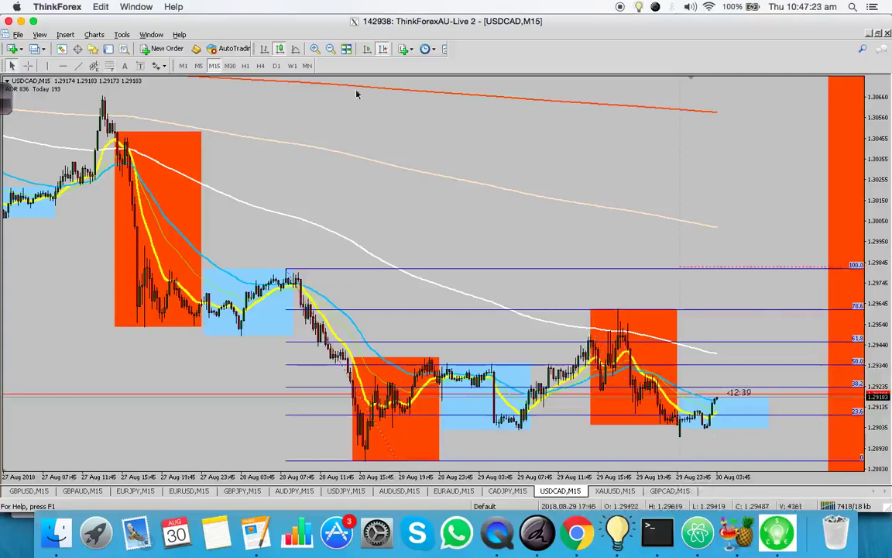
Show USDCAD hourly candles at the latest bars, zoomed in, reading bar prices
click(245, 66)
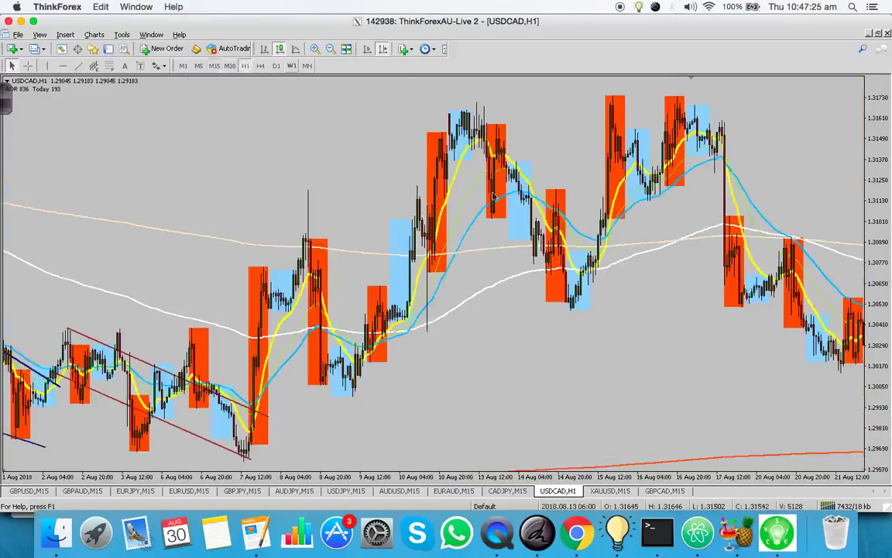
drag(691, 364, 287, 293)
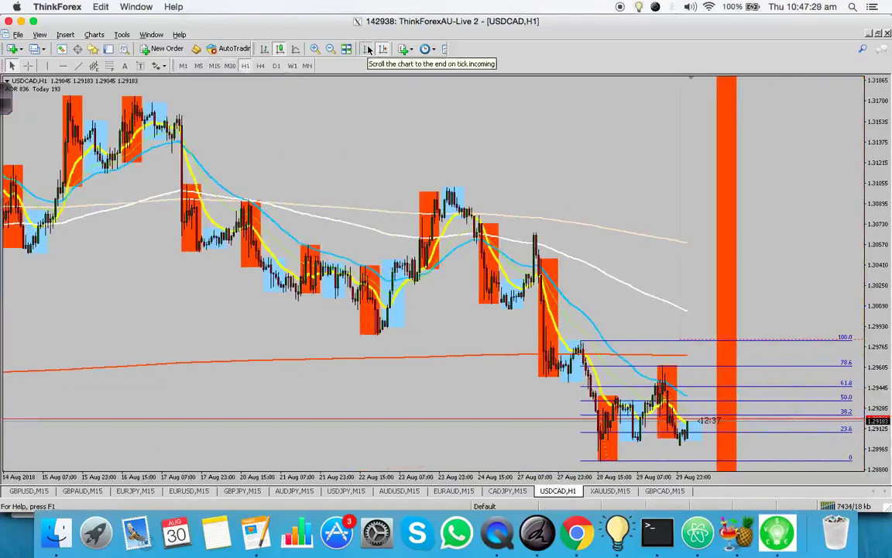
click(314, 48)
click(466, 248)
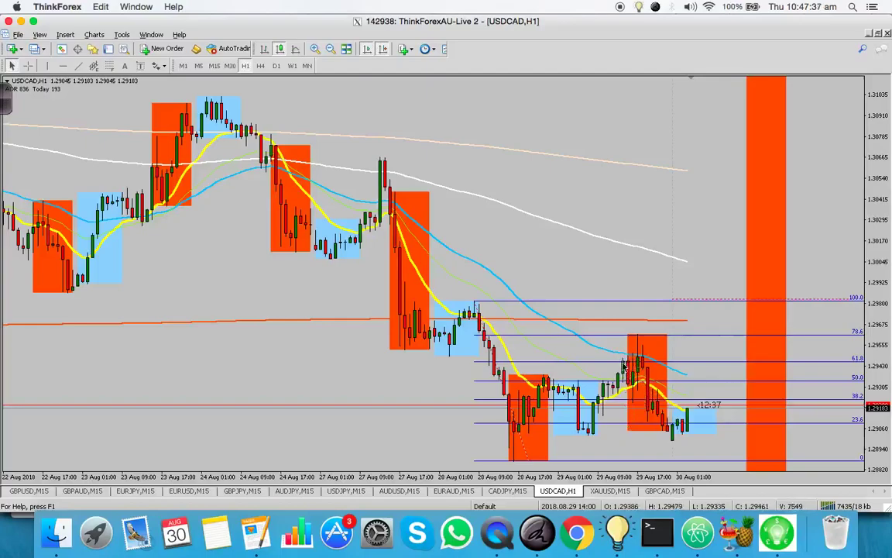
scroll(624, 372, down, 1)
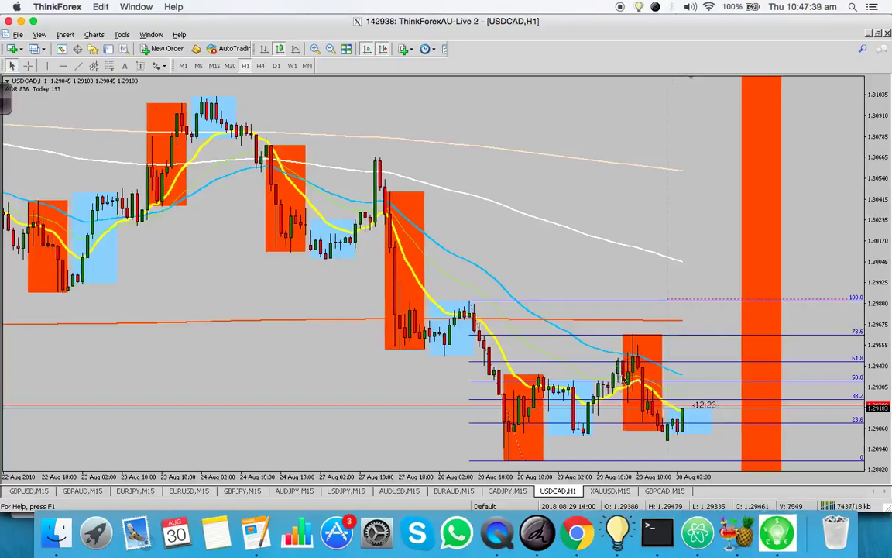
mouse_move(625, 387)
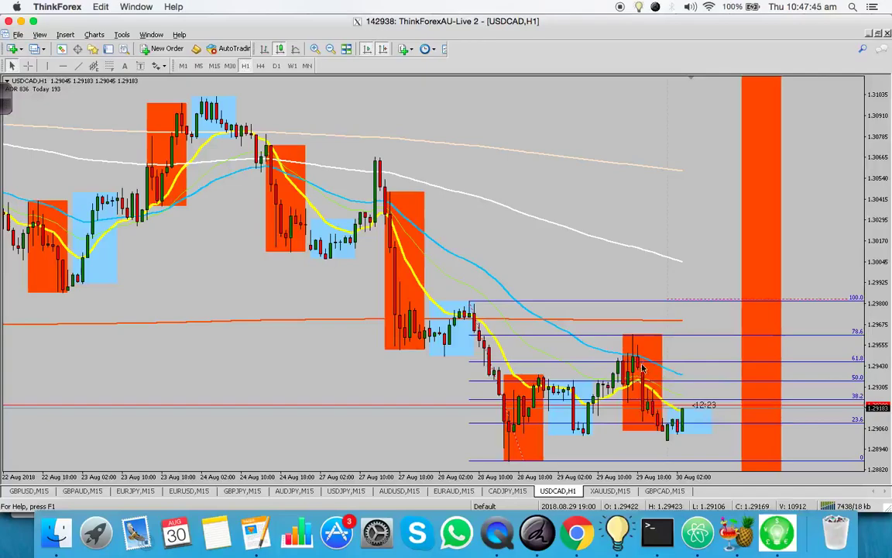
mouse_move(640, 372)
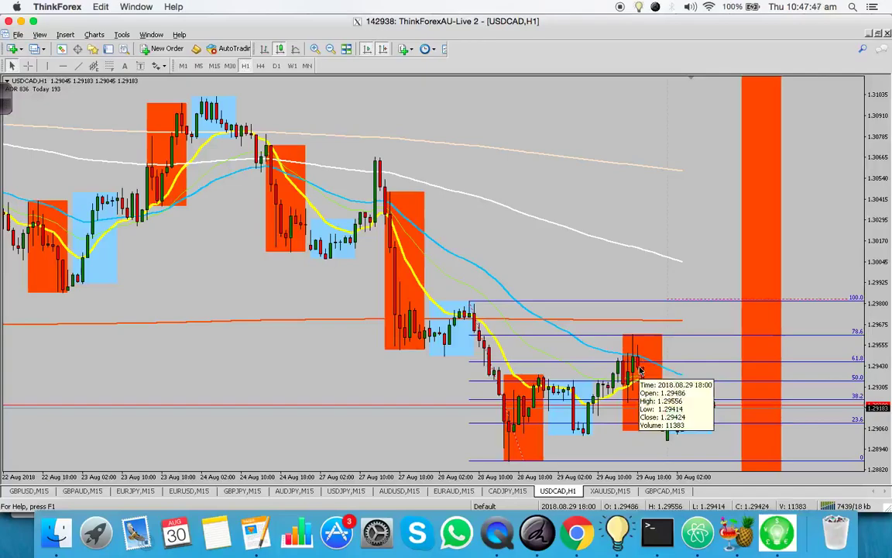
Briefly view the 15-minute chart, then return to hourly candles
click(218, 66)
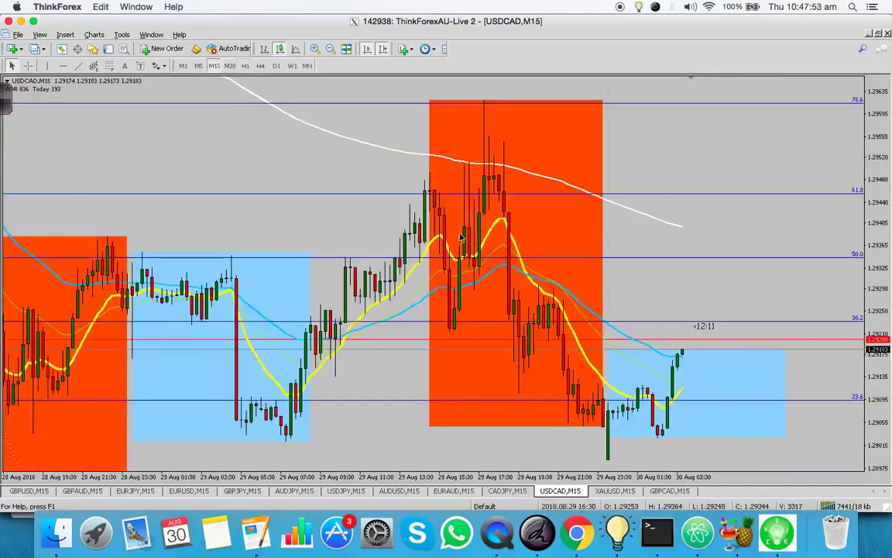
drag(463, 300, 407, 310)
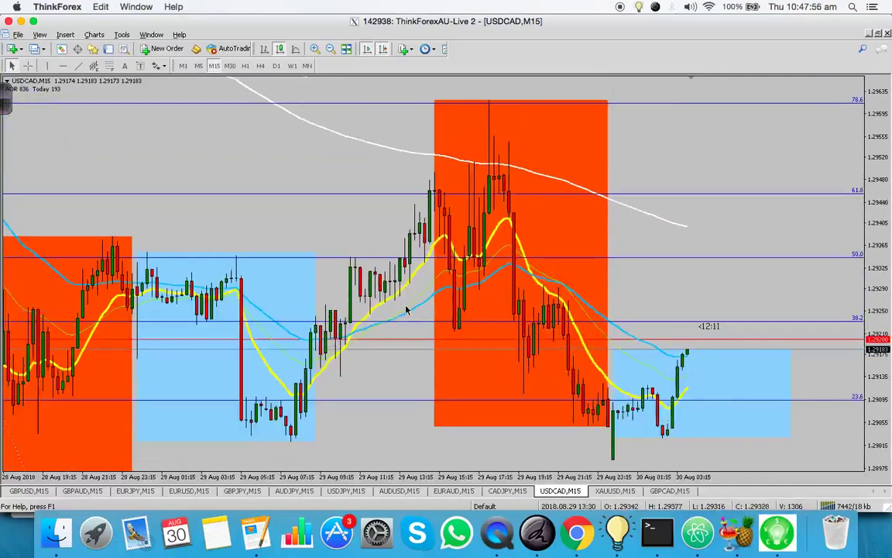
click(244, 65)
drag(544, 264, 548, 265)
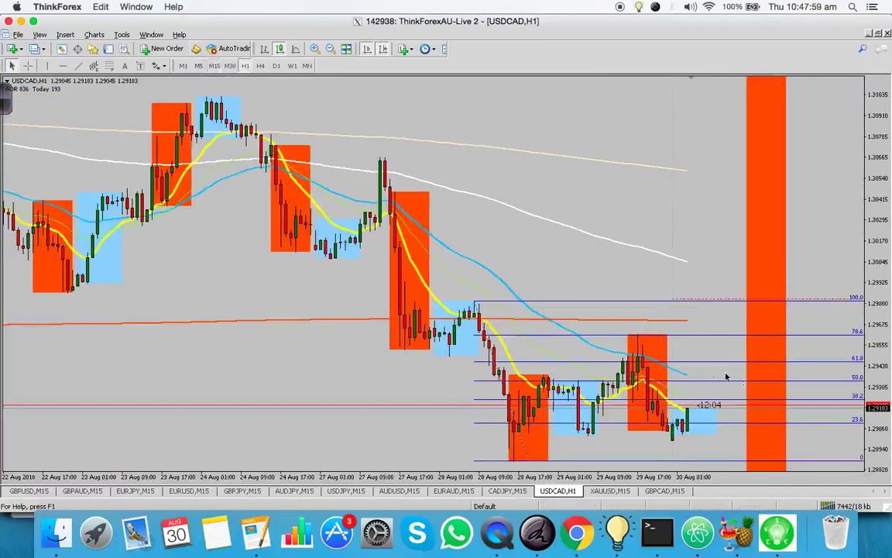
Delete the Fibonacci levels and place a horizontal line at 1.29425
right_click(535, 434)
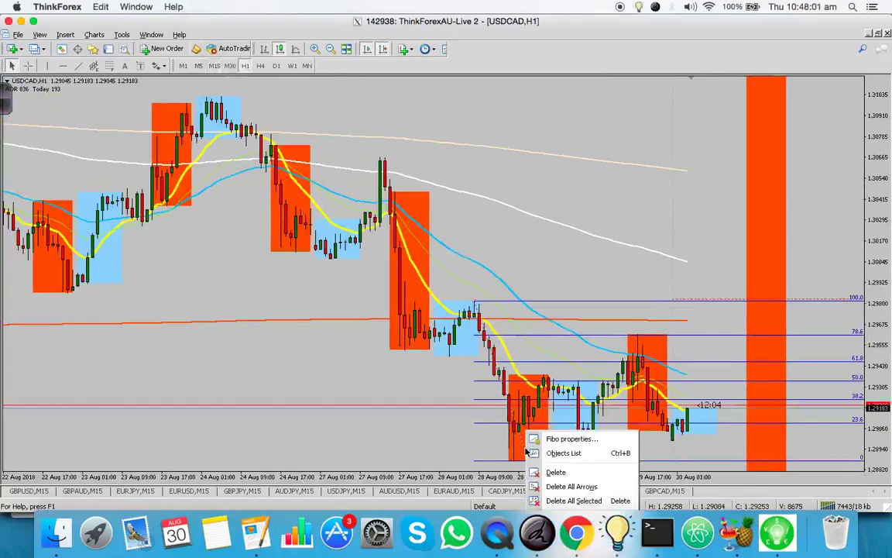
click(573, 500)
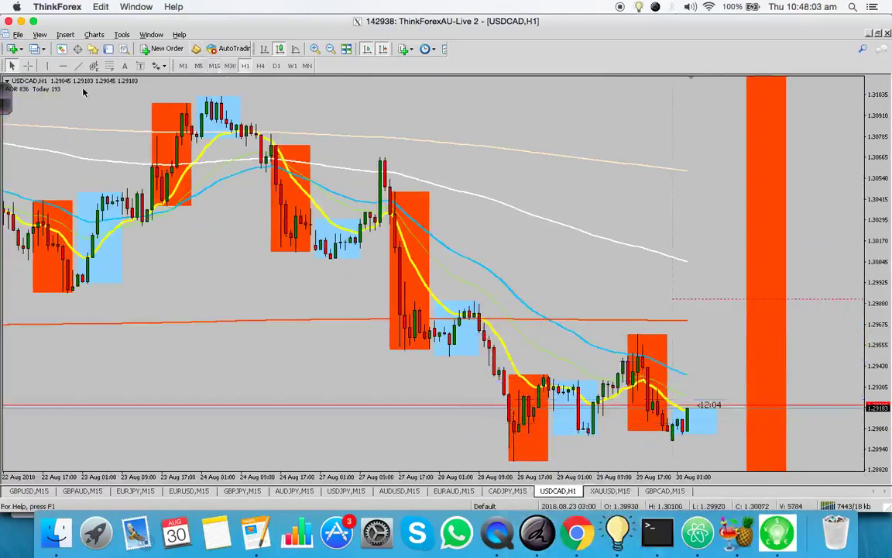
click(63, 65)
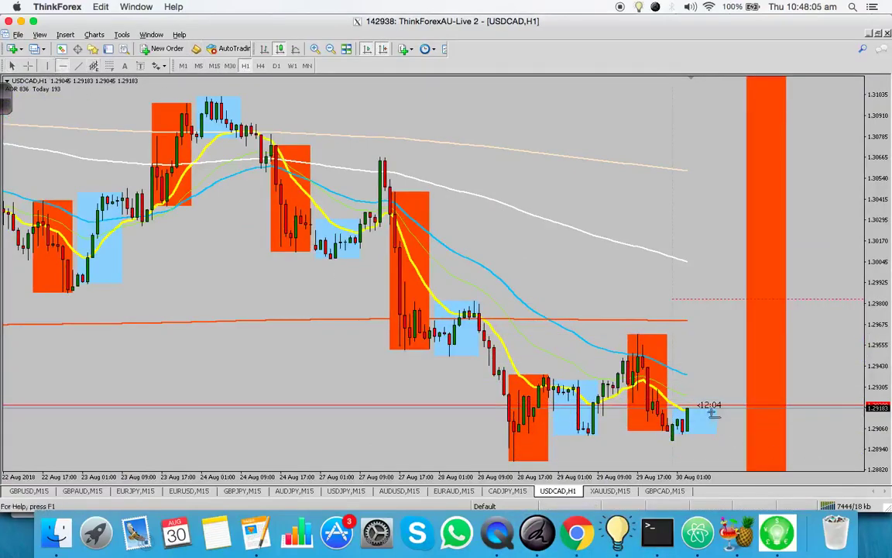
click(620, 366)
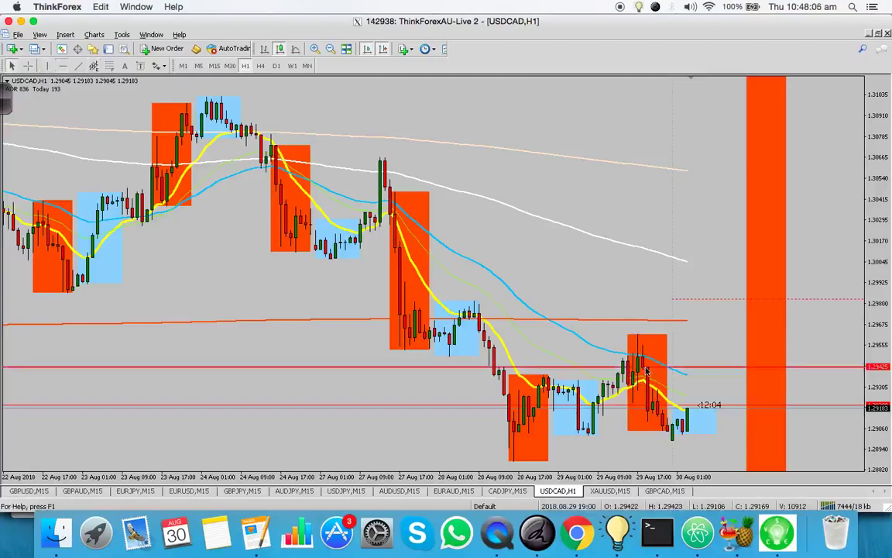
Flip between 15-minute and hourly candles, ending on 15-minute
click(214, 66)
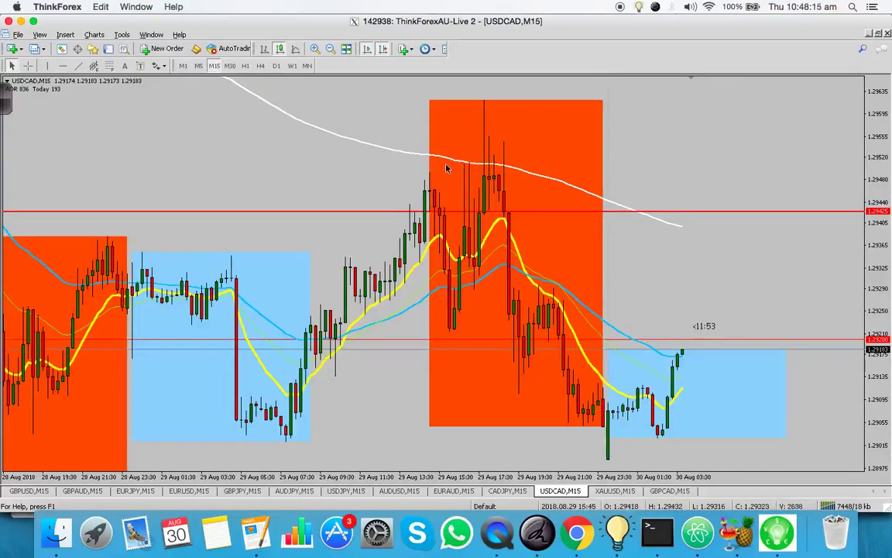
mouse_move(457, 163)
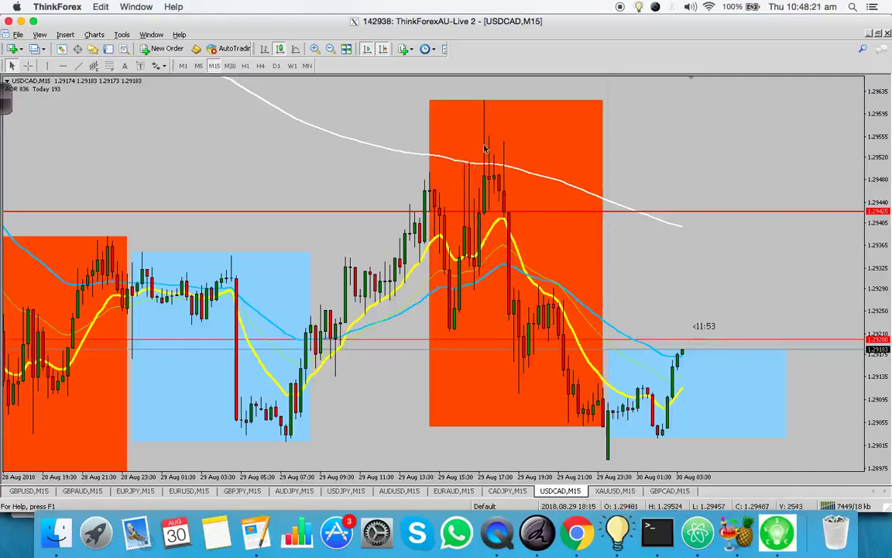
click(245, 65)
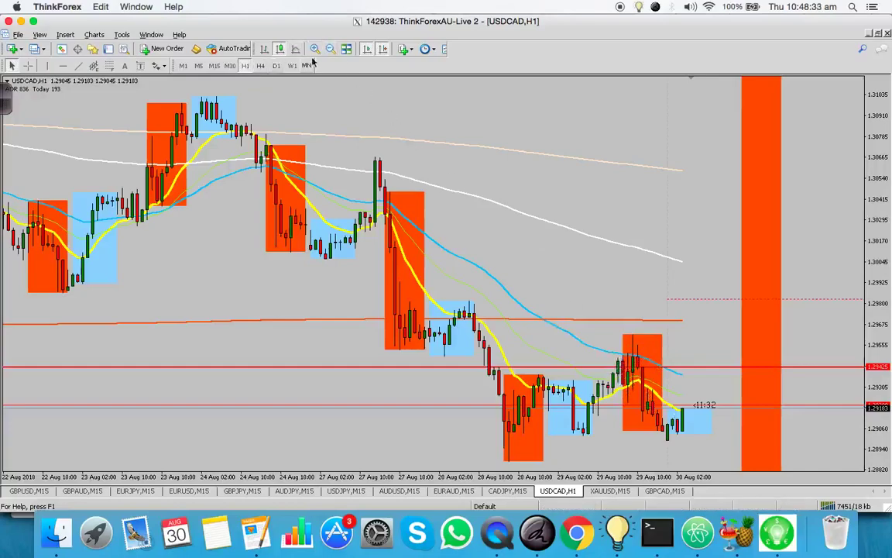
click(214, 66)
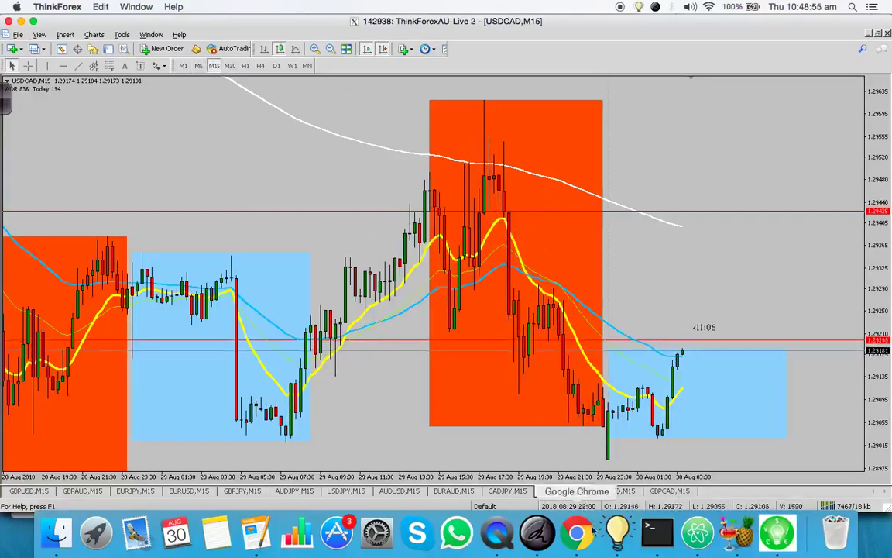
Reread the 271-word trade note in Pages, then return to the USDCAD chart
click(255, 533)
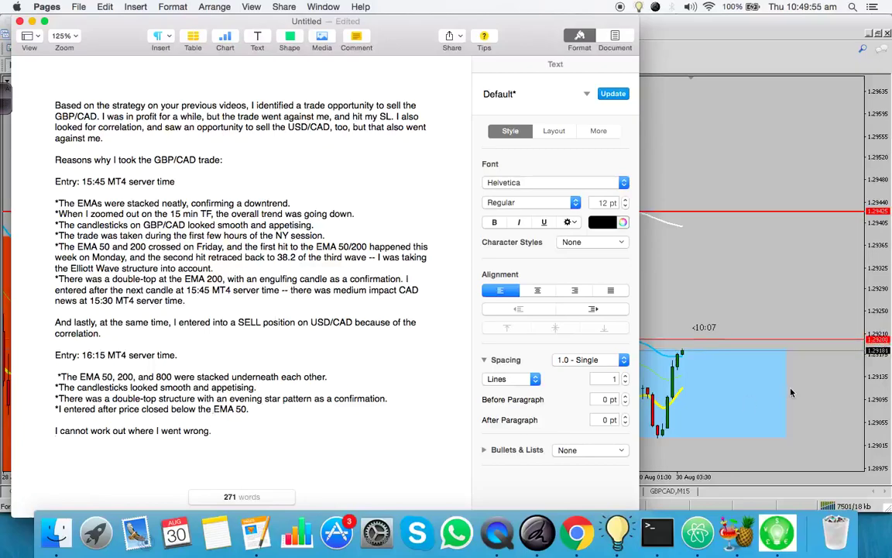
click(712, 348)
Switch to the GBPCAD 15-minute chart and inspect price near 1.6829
key(ctrl+Tab)
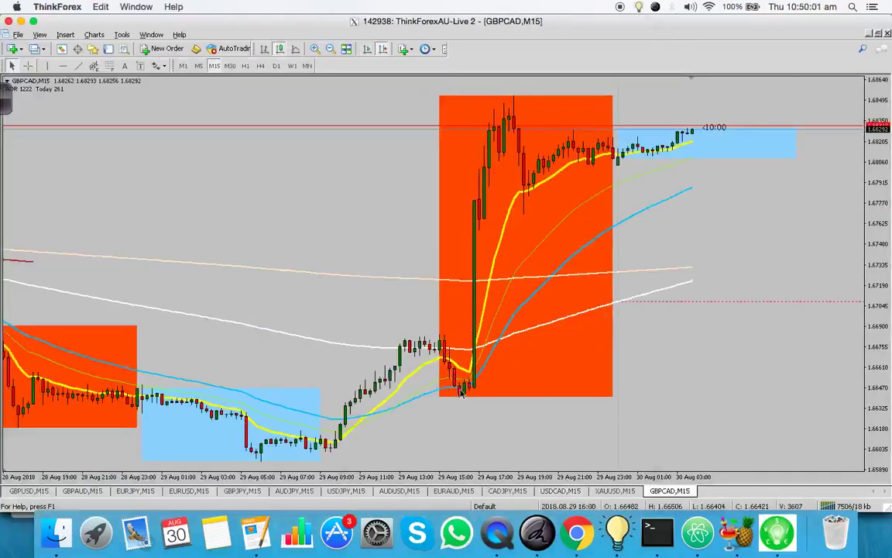
mouse_move(461, 397)
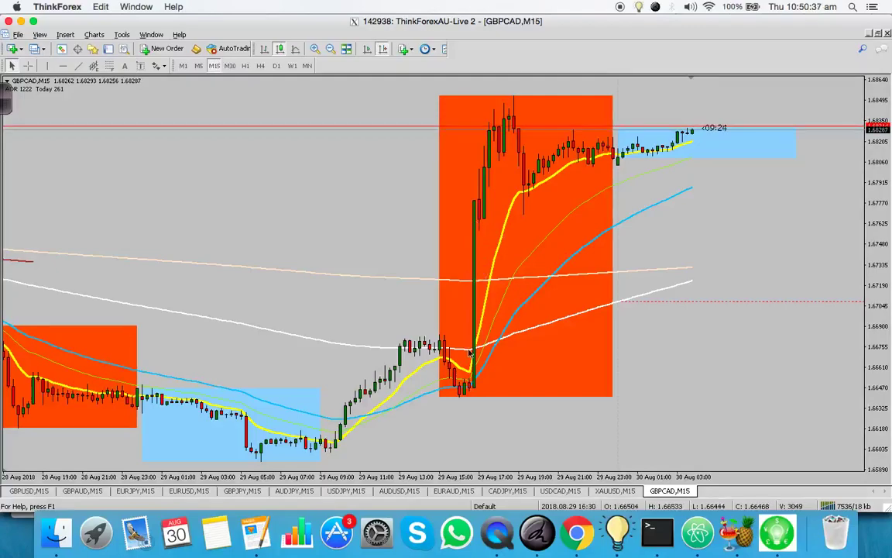
mouse_move(469, 353)
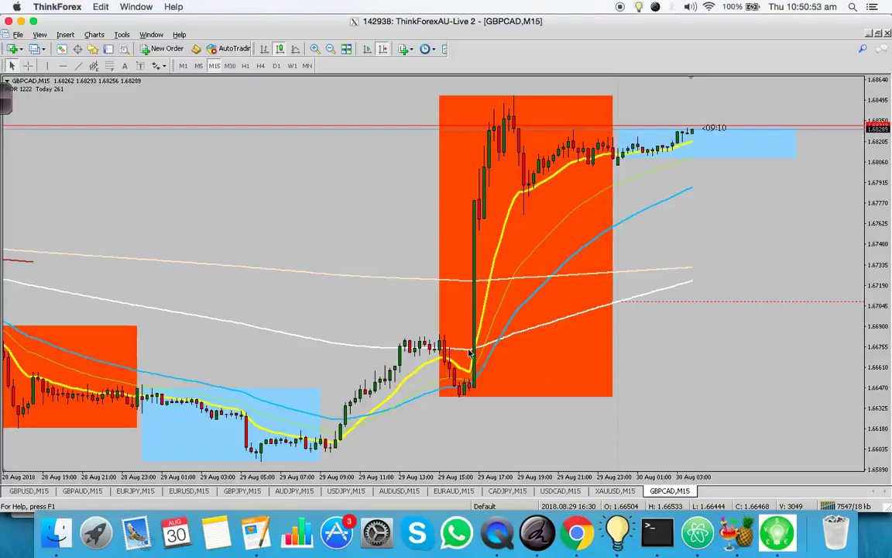
Measure the 16:45 GBPCAD bullish candle with the crosshair, then view the Forex Factory calendar
click(27, 67)
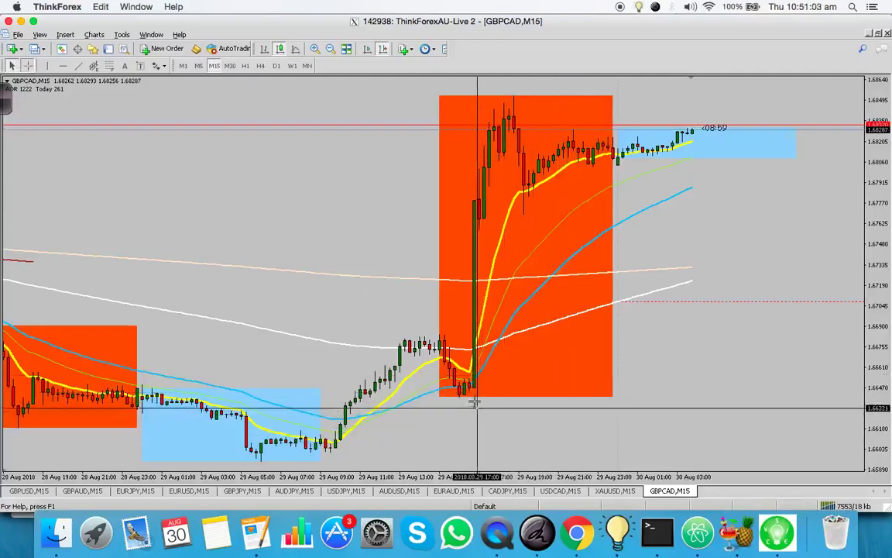
drag(472, 387, 475, 200)
mouse_move(475, 200)
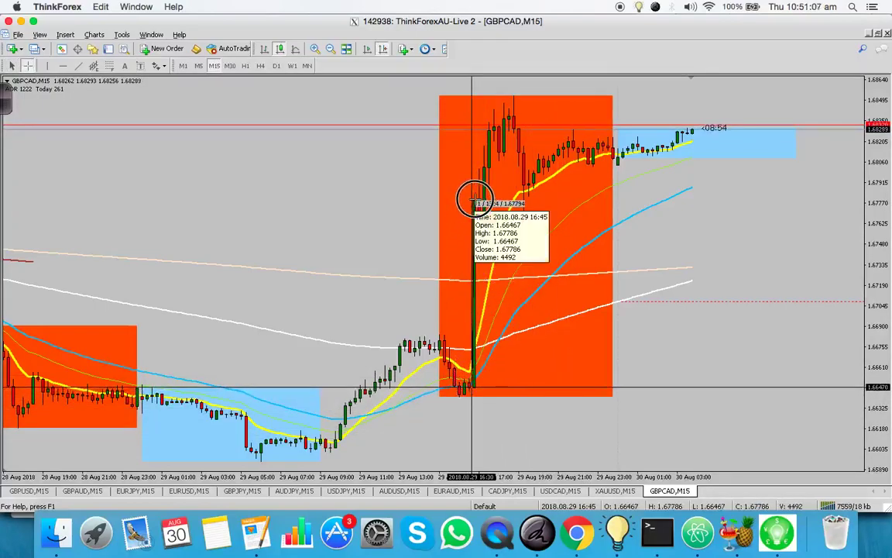
click(474, 199)
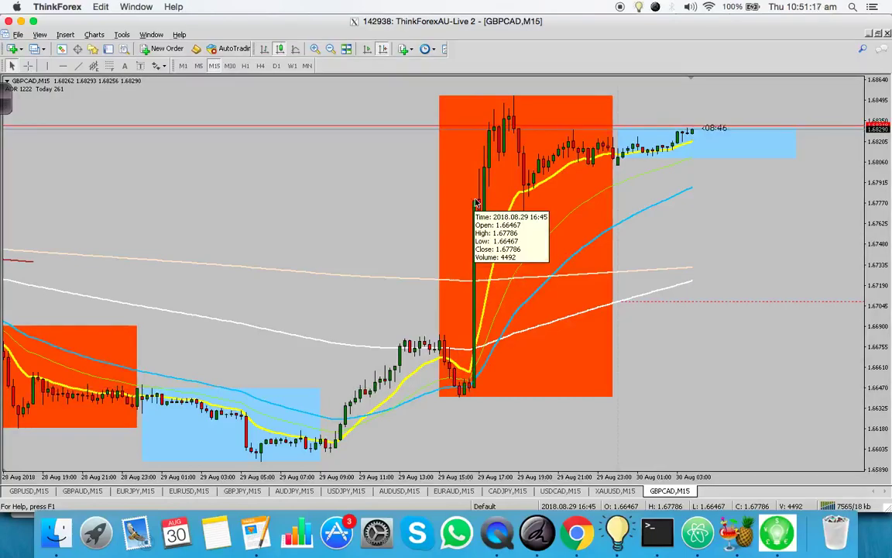
click(578, 543)
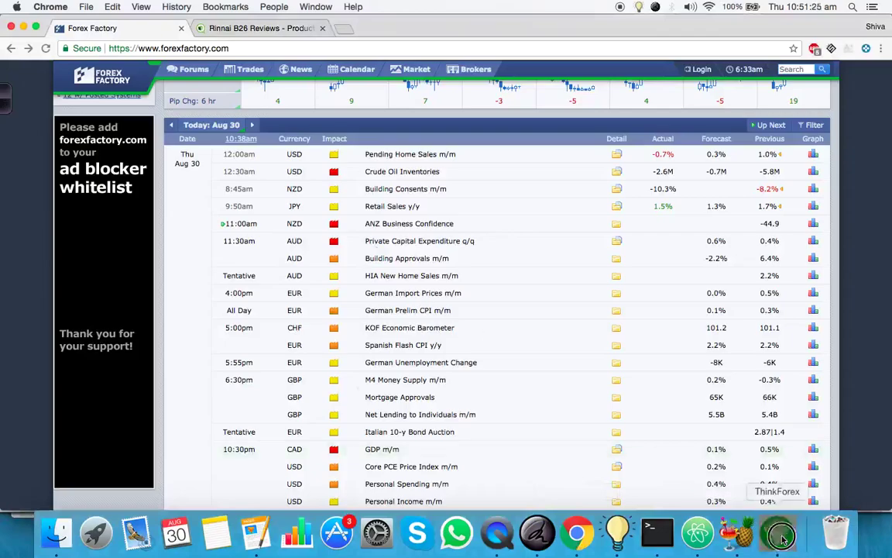
Scroll below the Aug 30 calendar and load more Latest Stories headlines
click(738, 533)
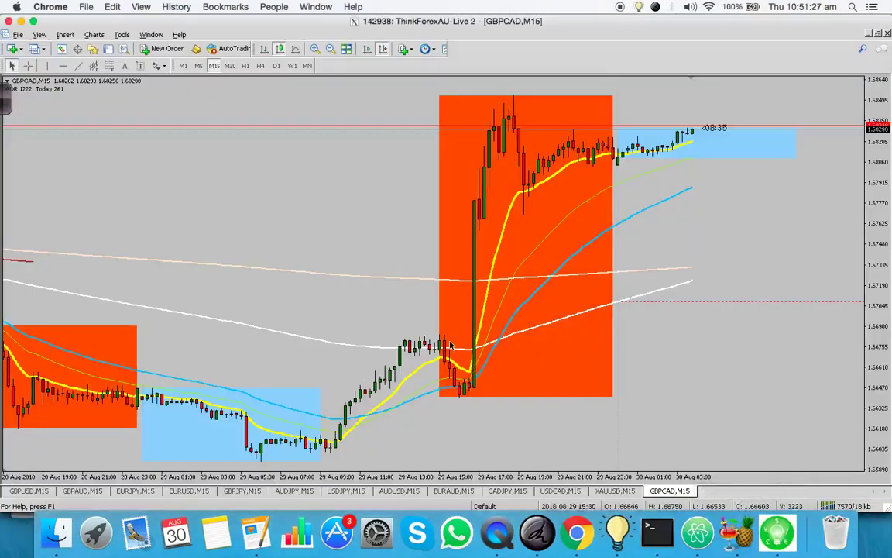
click(578, 533)
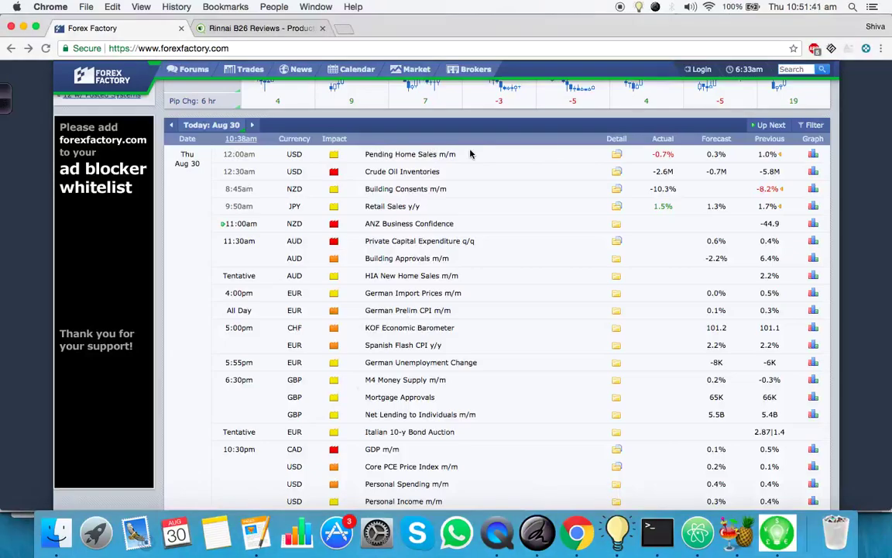
scroll(470, 153, down, 5)
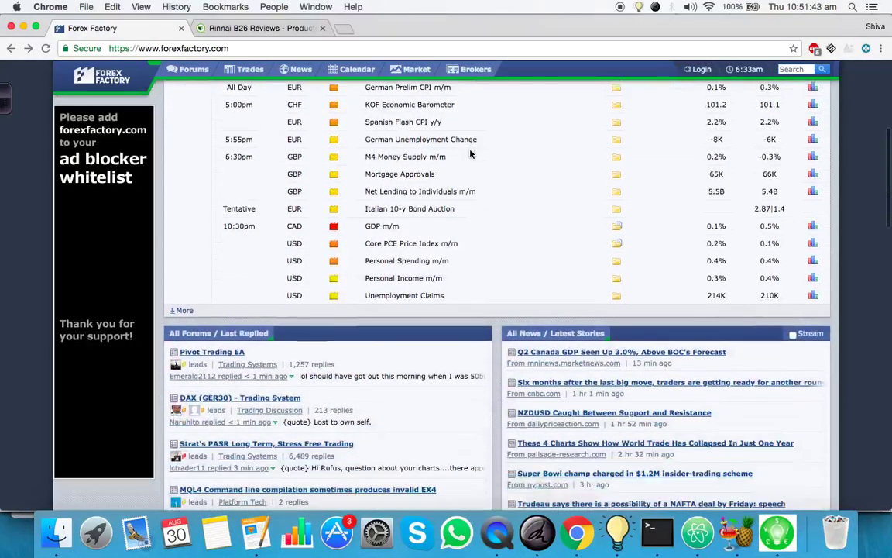
scroll(470, 153, down, 1)
scroll(470, 153, down, 1)
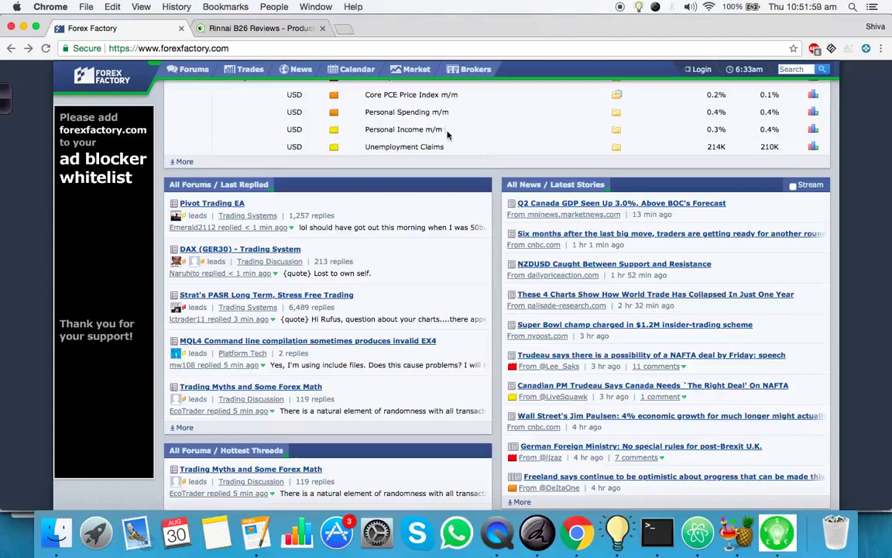
scroll(481, 178, down, 3)
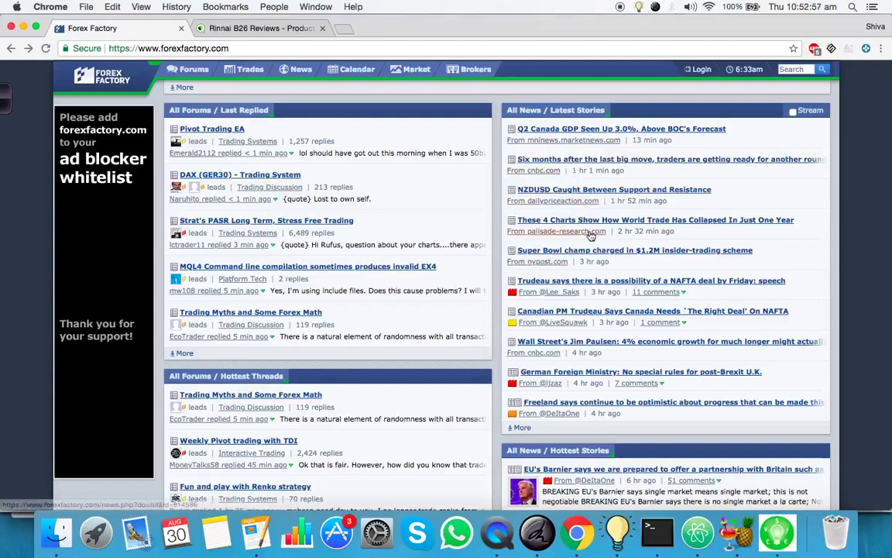
click(514, 429)
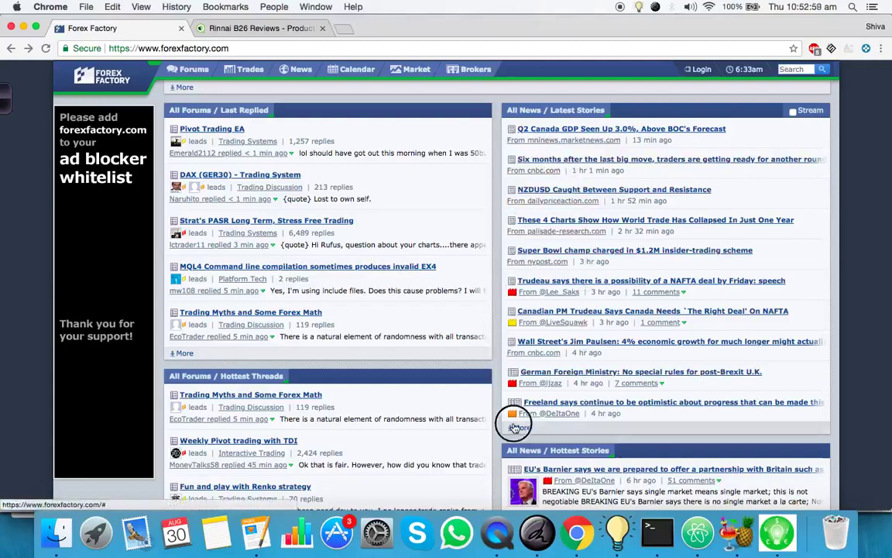
scroll(499, 435, down, 5)
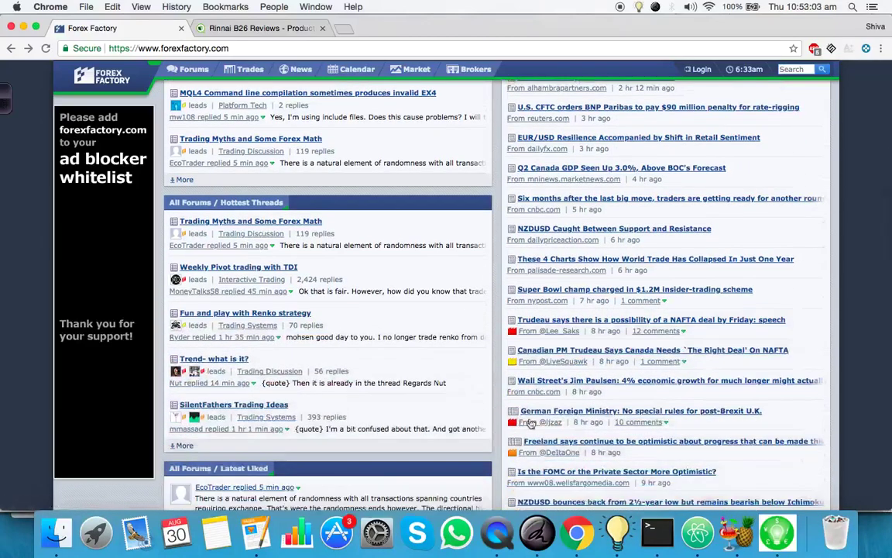
Back on the GBPCAD M15 chart, read the MA(50) value of 1.66524 at 29 Aug 16:45
click(775, 529)
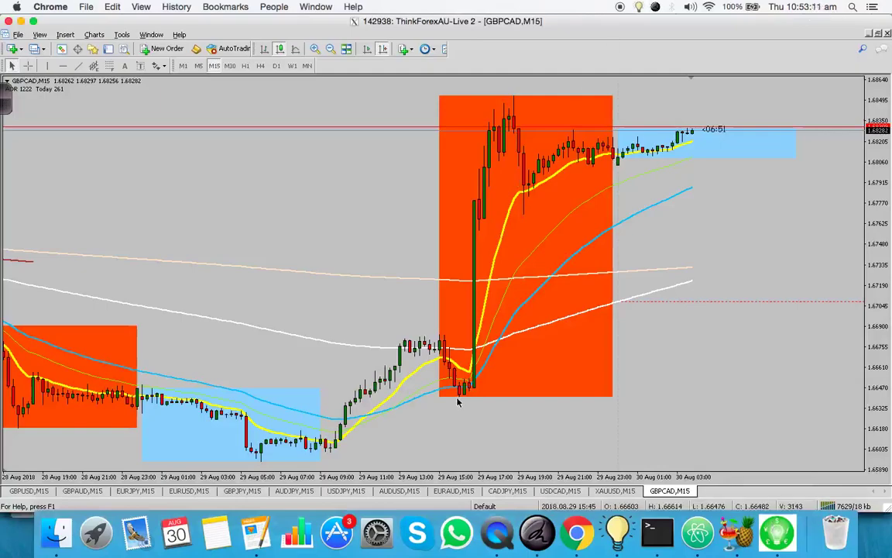
mouse_move(475, 384)
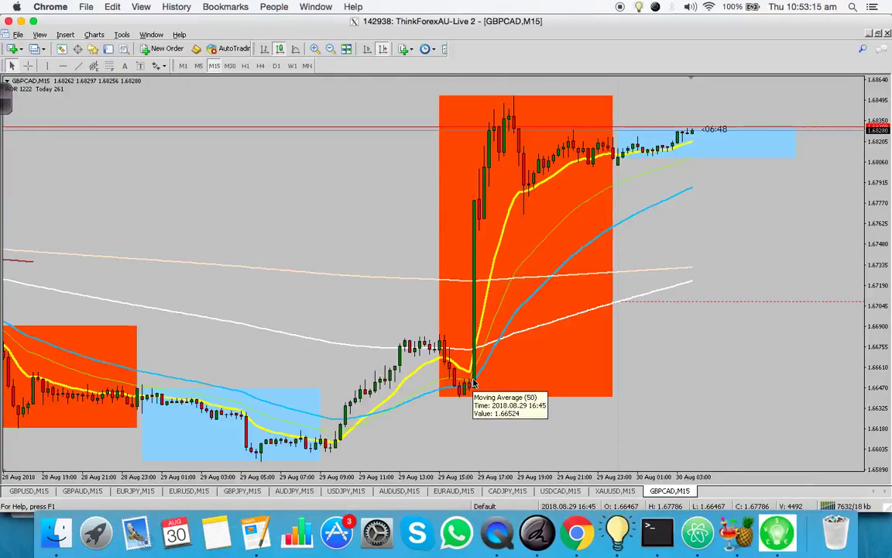
Bring Forex Factory's homepage forward and scroll its latest news down to the Brexit headlines
click(575, 541)
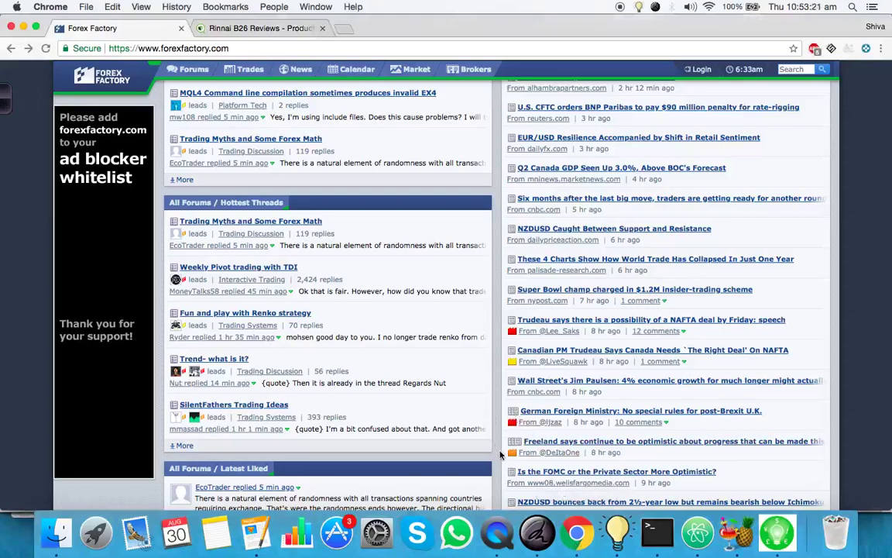
scroll(500, 455, down, 5)
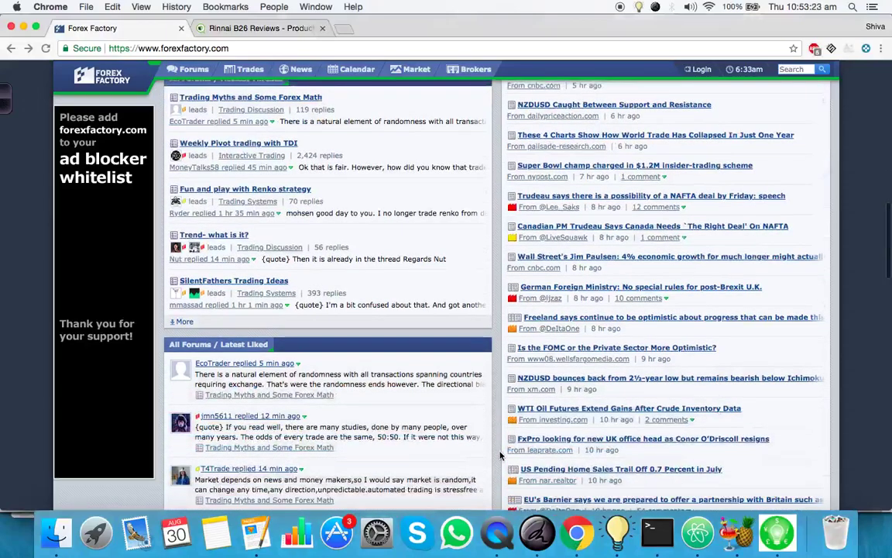
scroll(500, 456, down, 2)
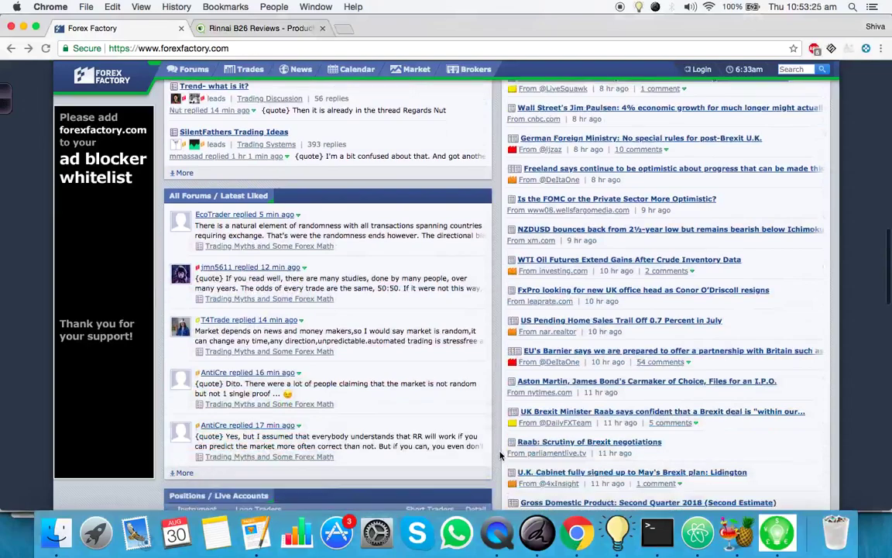
scroll(500, 455, down, 1)
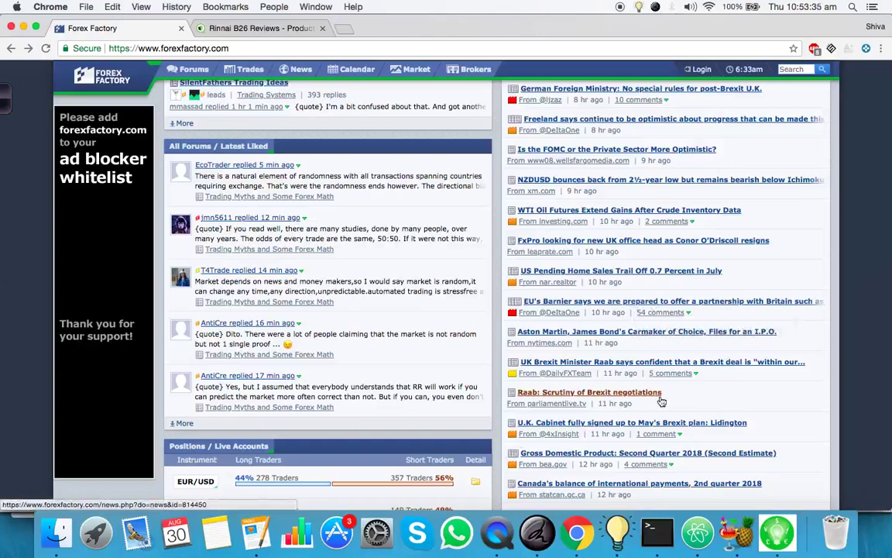
Compare the GBPUSD, GBPAUD, USDJPY and USDCAD 15-minute charts in MT4
click(777, 535)
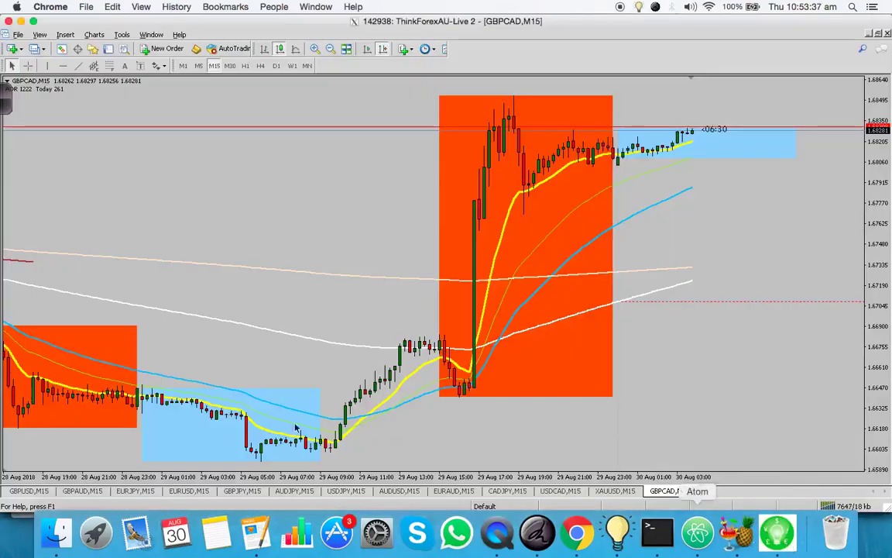
click(45, 490)
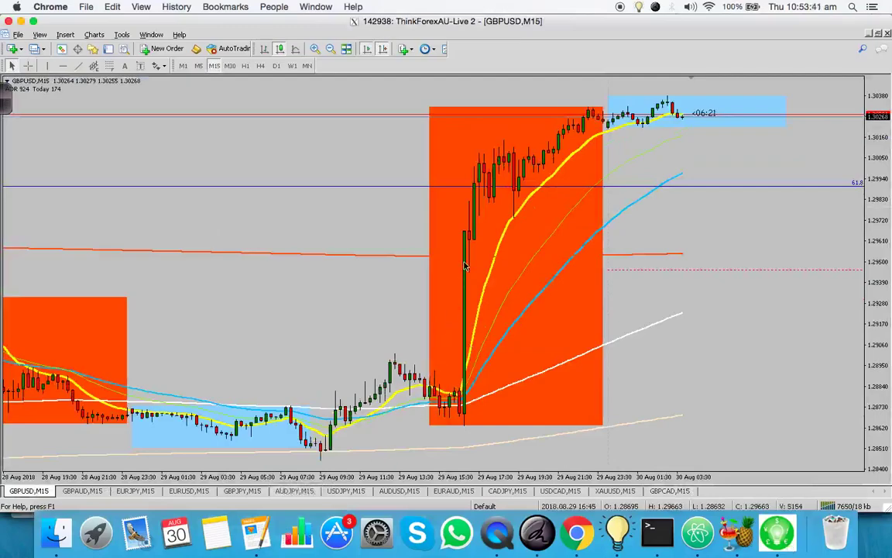
click(84, 491)
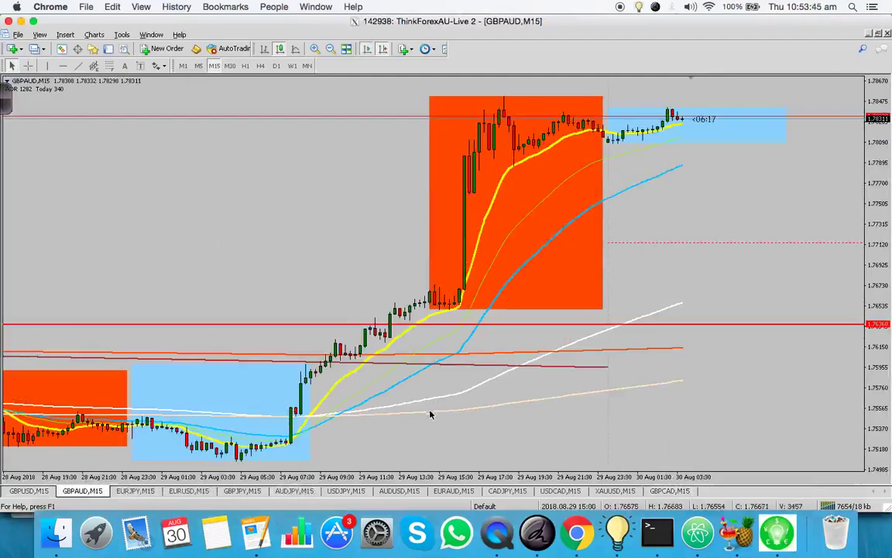
click(347, 491)
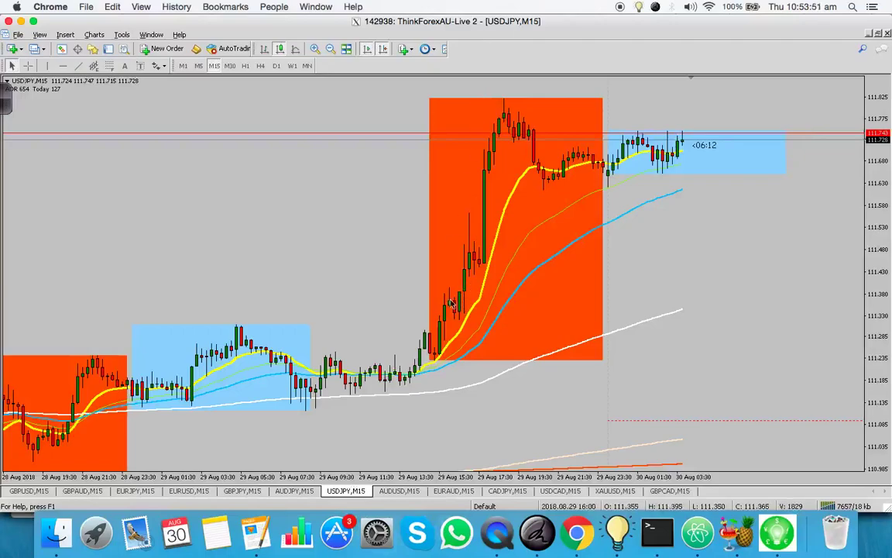
click(562, 491)
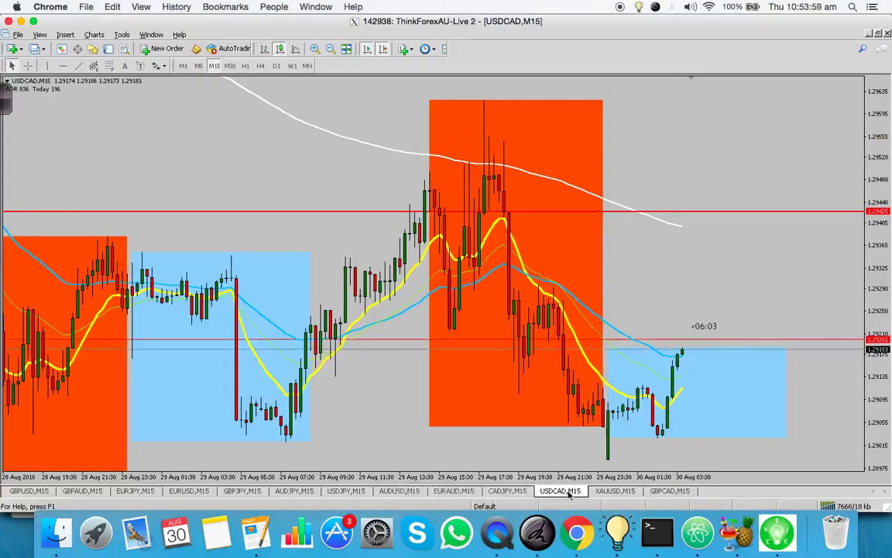
Tile the charts, check GBPCAD, GBPAUD and GBPJPY, then return to Forex Factory
key(alt+r)
click(656, 492)
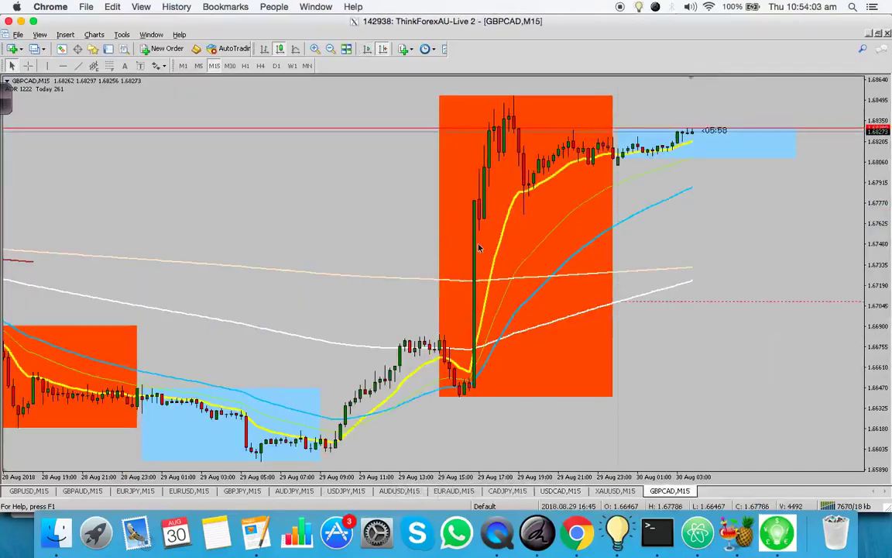
click(94, 497)
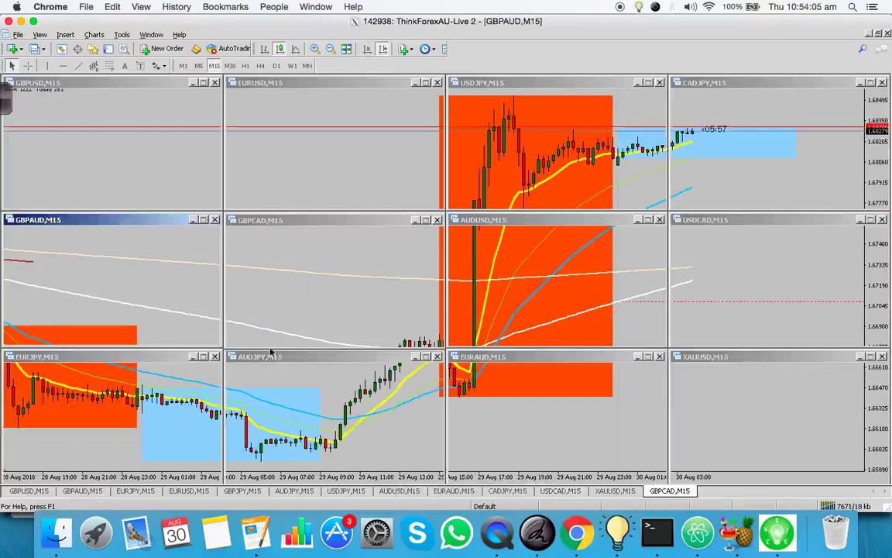
key(alt+r)
click(244, 492)
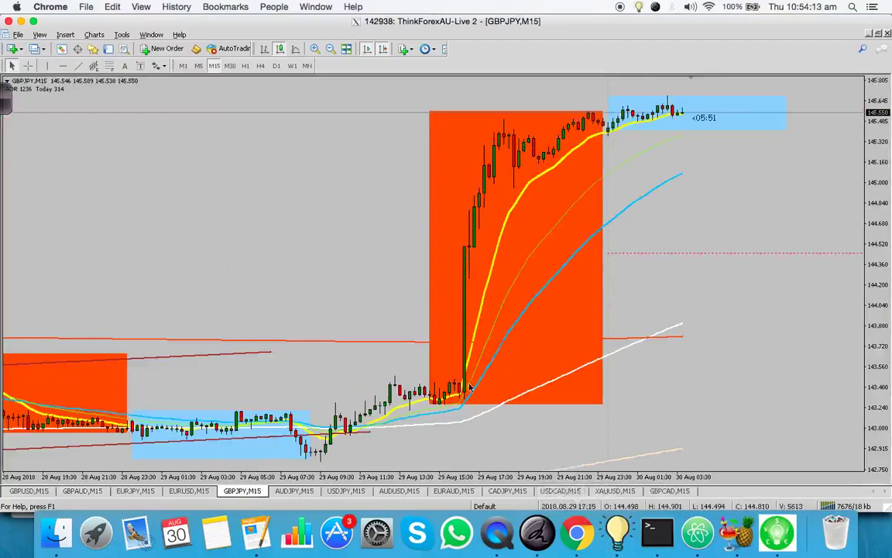
click(578, 533)
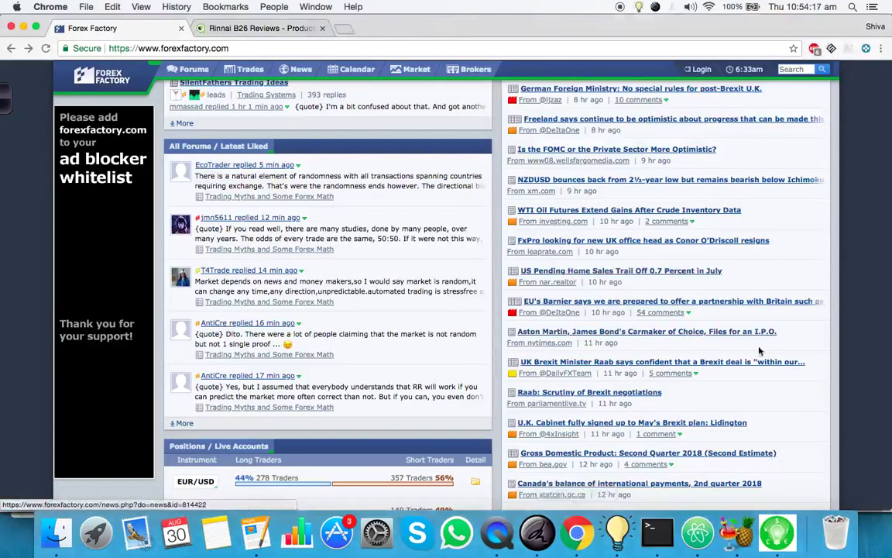
Open and read the 'EU's Barnier says we are prepared to offer a partnership' story
click(663, 308)
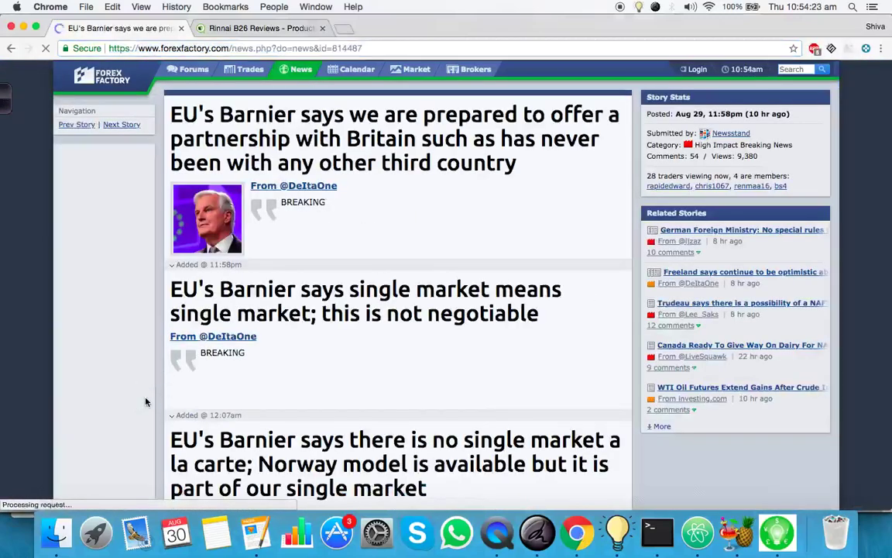
scroll(145, 401, down, 5)
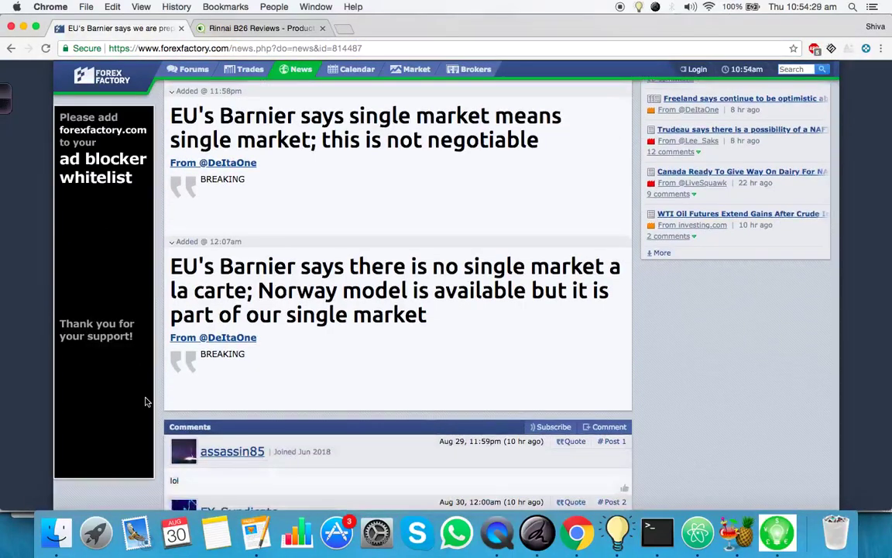
scroll(145, 402, up, 1)
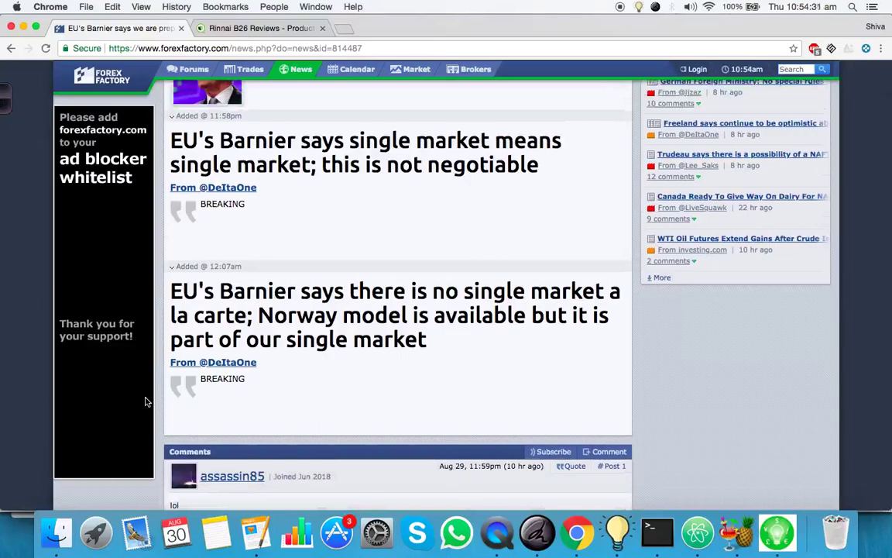
scroll(145, 401, up, 2)
scroll(145, 402, up, 4)
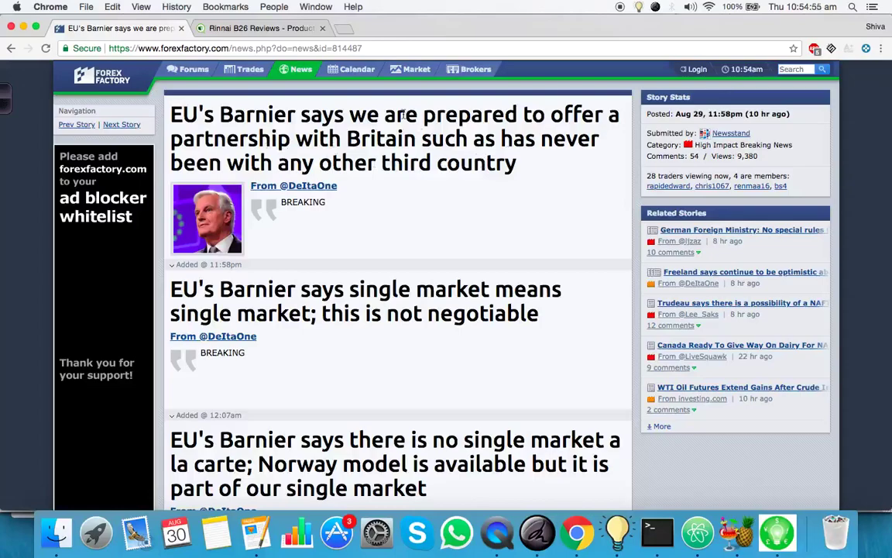
On the GBPJPY chart, measure the 29 Aug 15:30 rally's pips with the crosshair
click(775, 534)
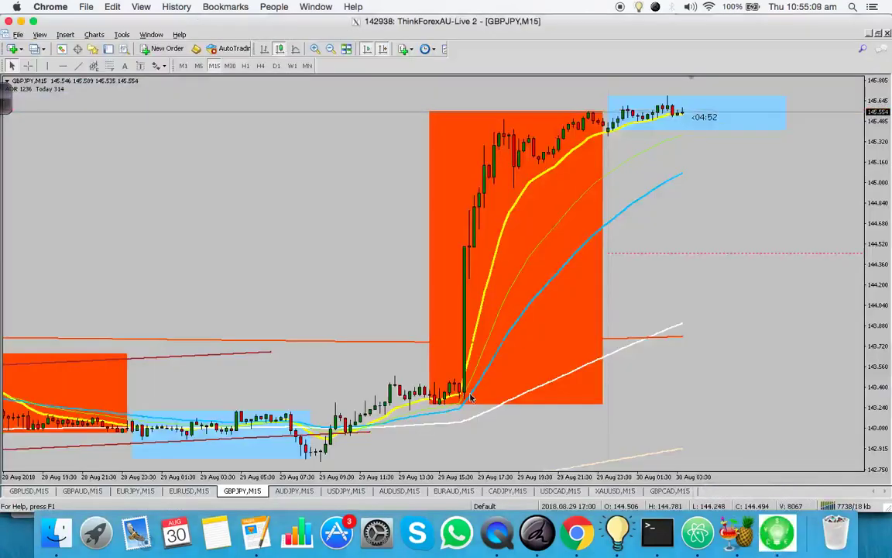
click(27, 68)
drag(460, 400, 504, 124)
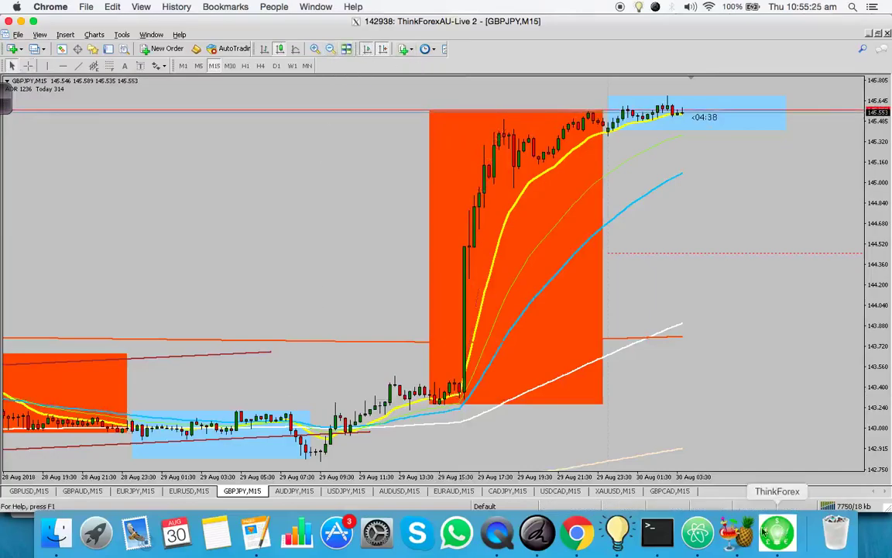
Switch to GBPCAD M15 and read the Moving Average (50) value near the spike
click(672, 493)
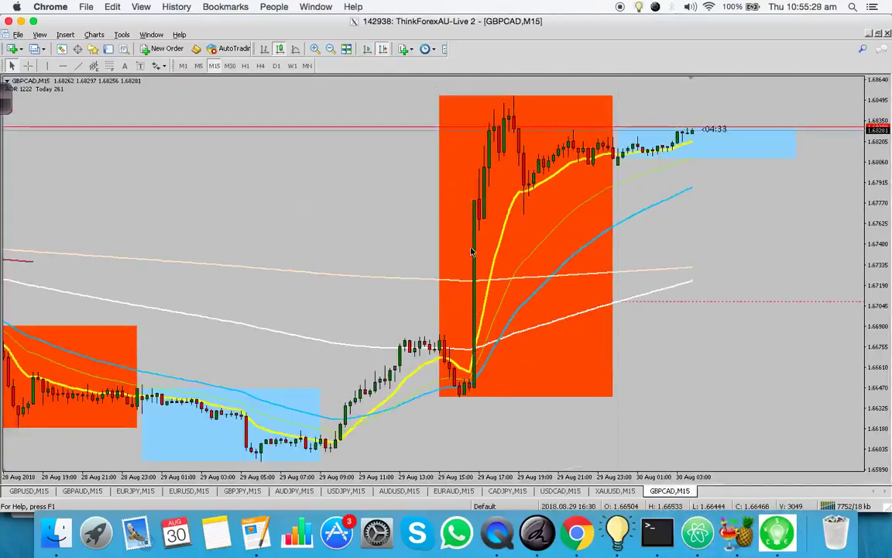
mouse_move(474, 307)
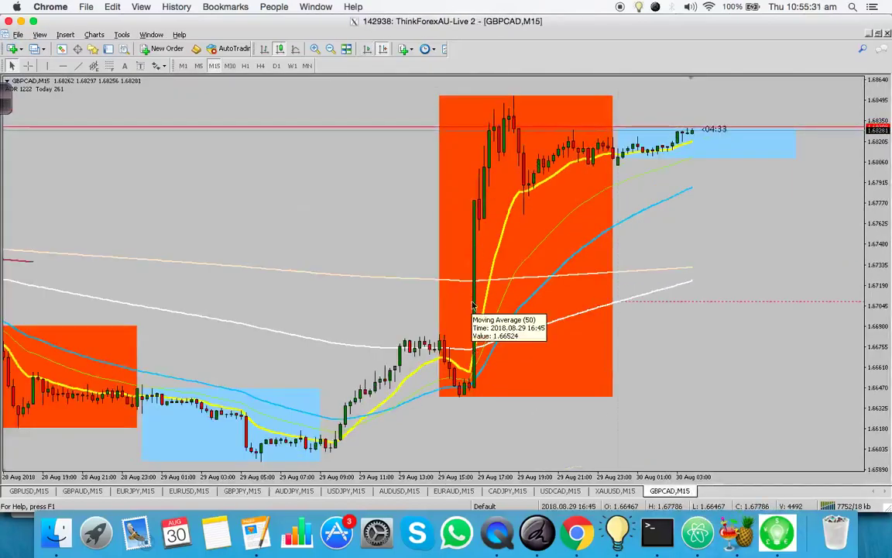